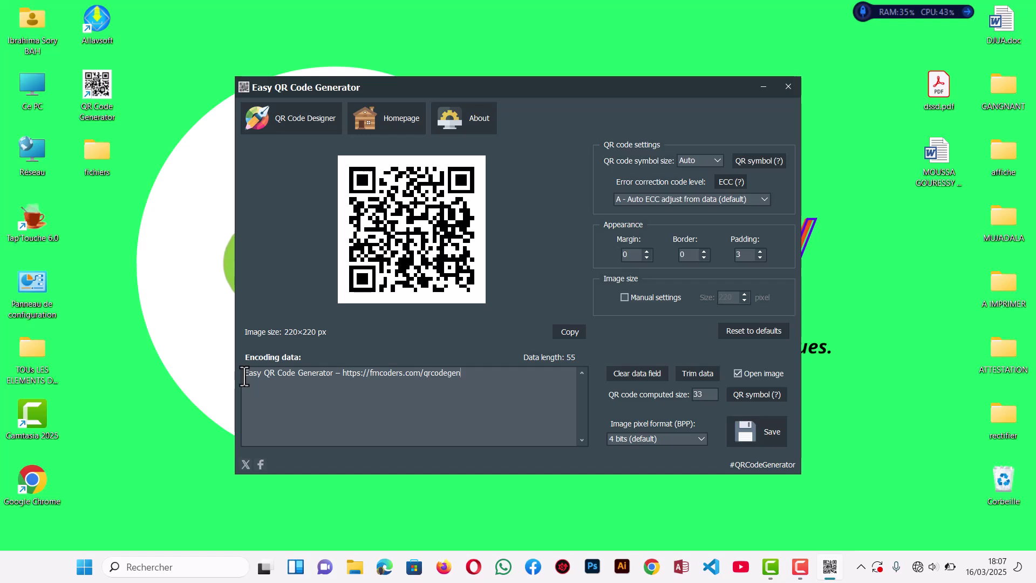
Set the QR code's margin to 1, border to 1 and padding to 4.
{"action": "left_click", "coordinate": [647, 251]}
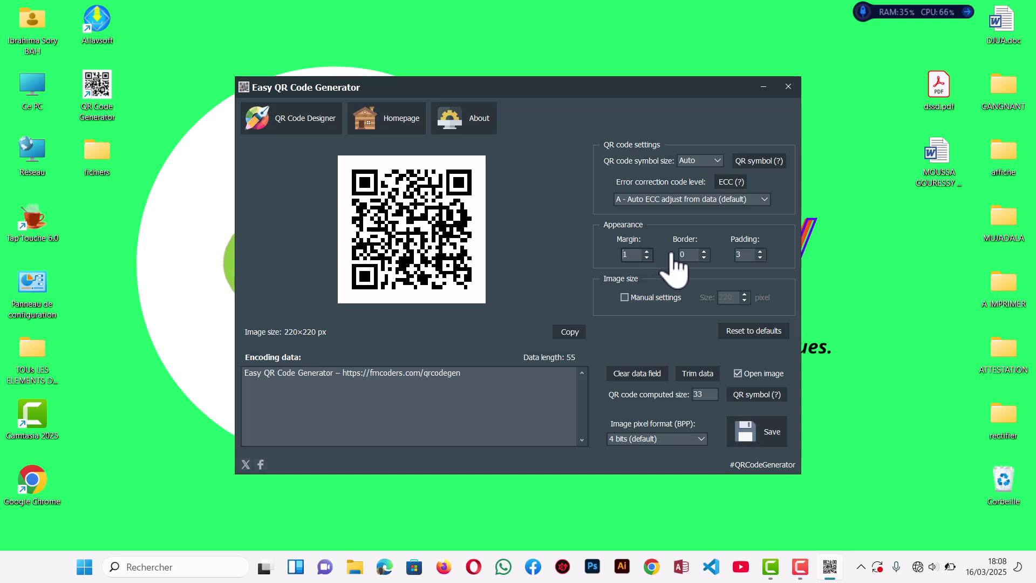
{"action": "left_click", "coordinate": [701, 254]}
{"action": "left_click", "coordinate": [704, 251]}
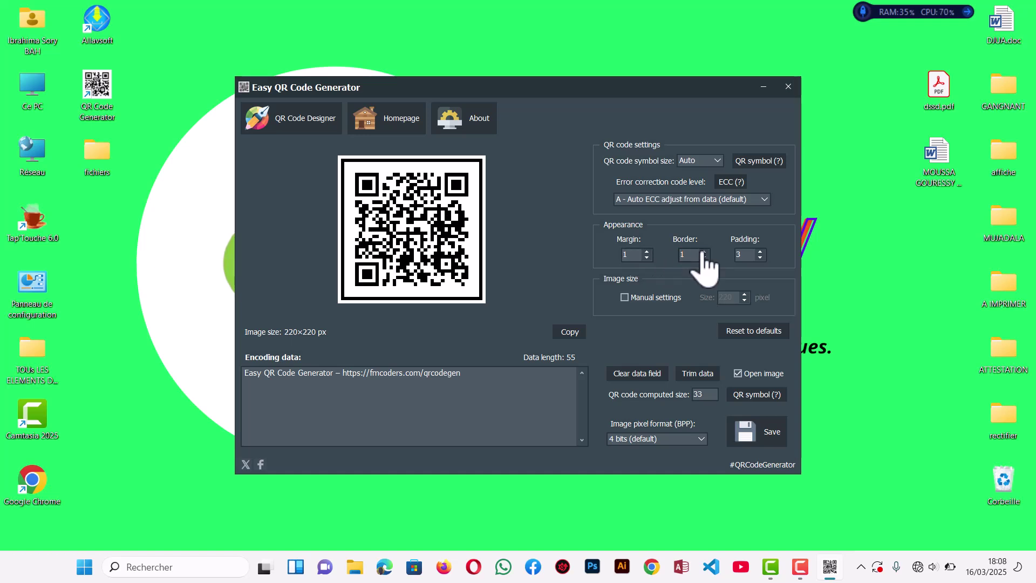
{"action": "left_click", "coordinate": [760, 251]}
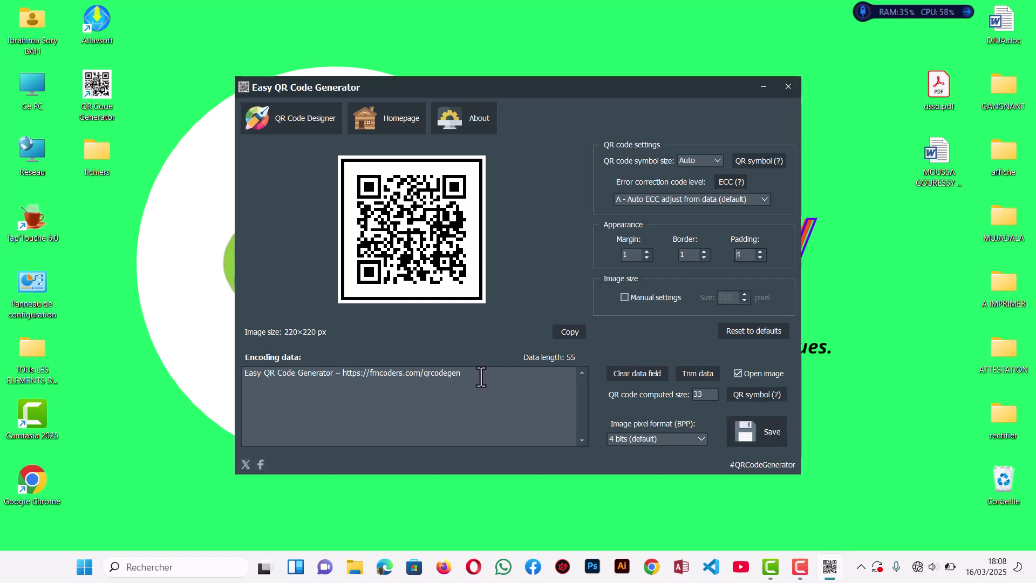
Replace the encoding data with two lines, "nom : oeitech tv" and "prenom : abonne toi".
{"action": "left_click_drag", "start_coordinate": [480, 376], "coordinate": [244, 385]}
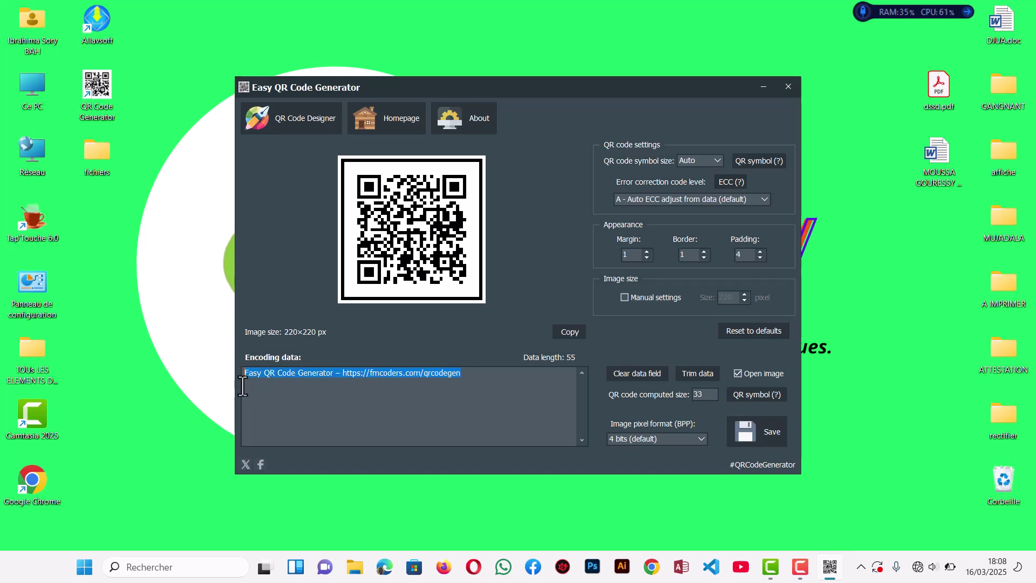
{"action": "type", "text": "nom"}
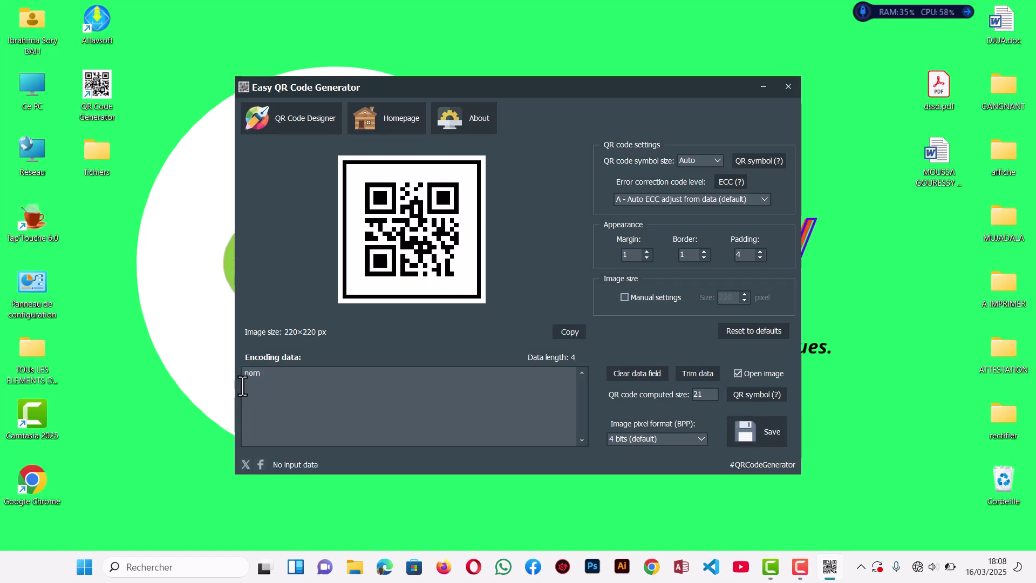
{"action": "type", "text": " : "}
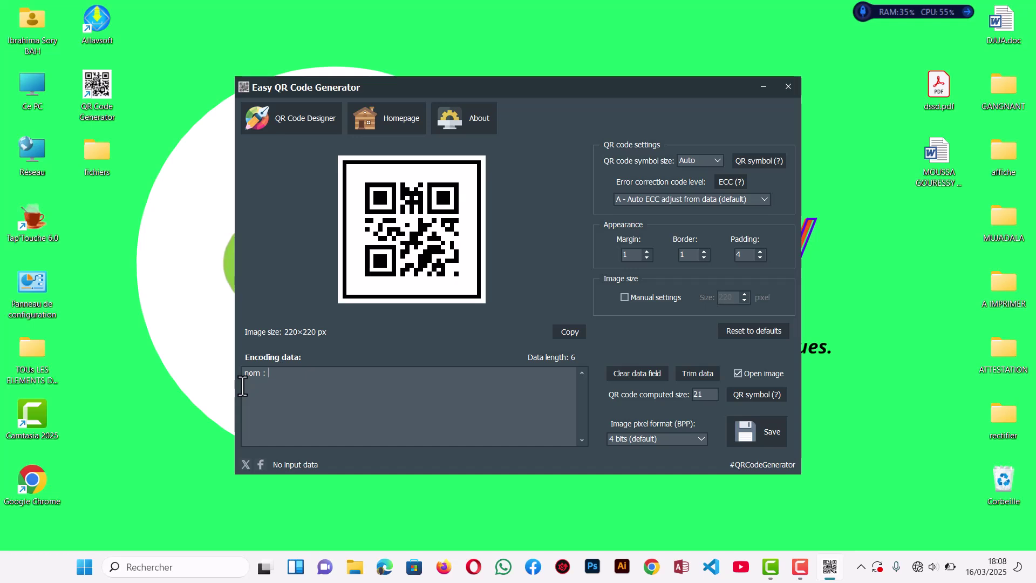
{"action": "type", "text": "oeitech tv"}
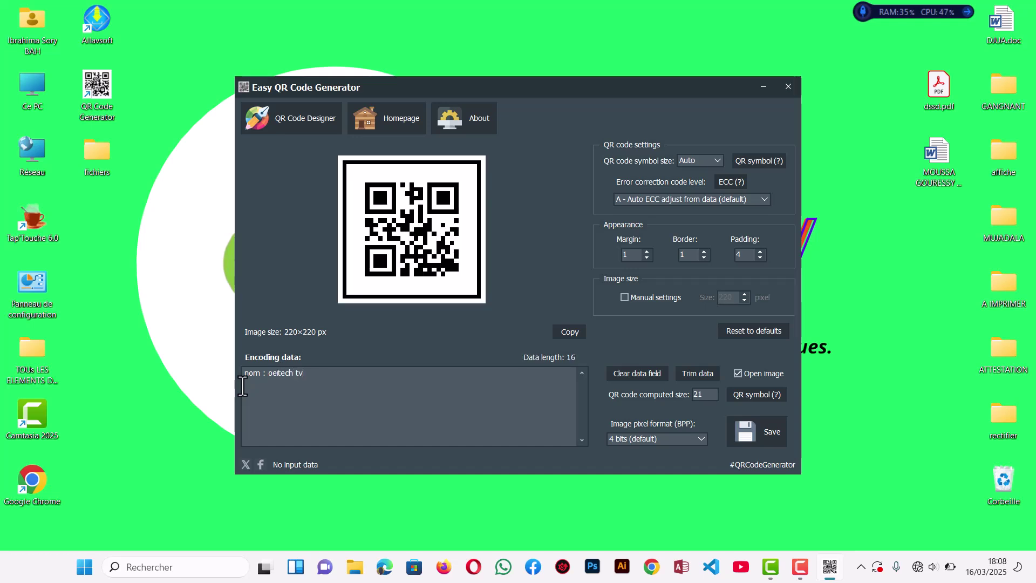
{"action": "key", "text": "Return"}
{"action": "type", "text": "p"}
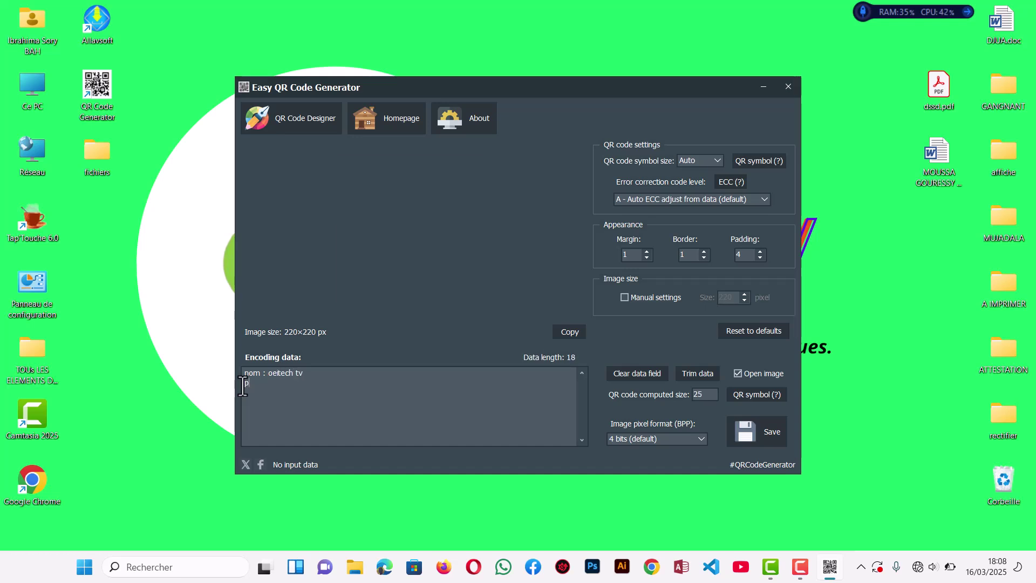
{"action": "type", "text": "renom ;"}
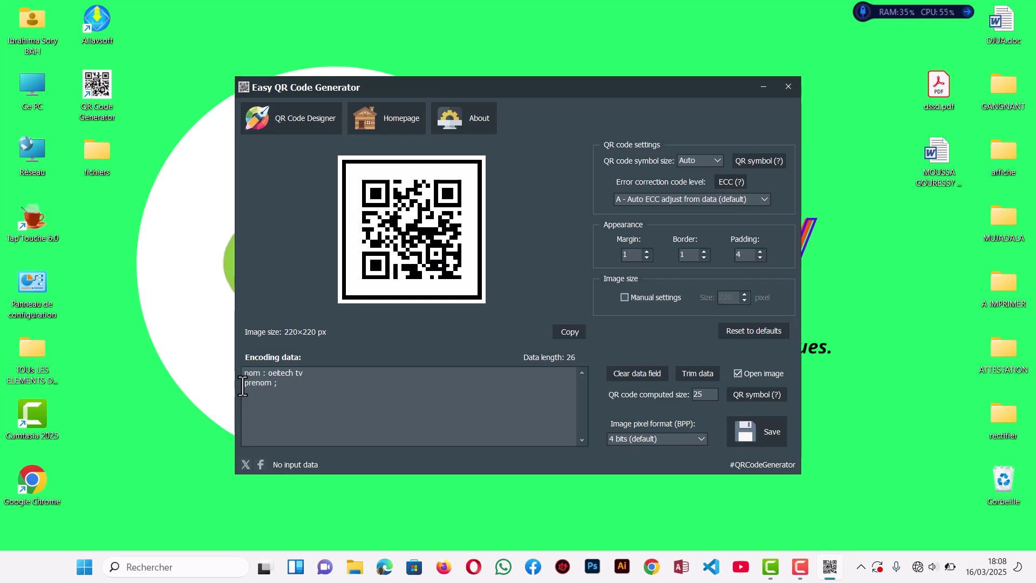
{"action": "key", "text": "BackSpace"}
{"action": "type", "text": ":"}
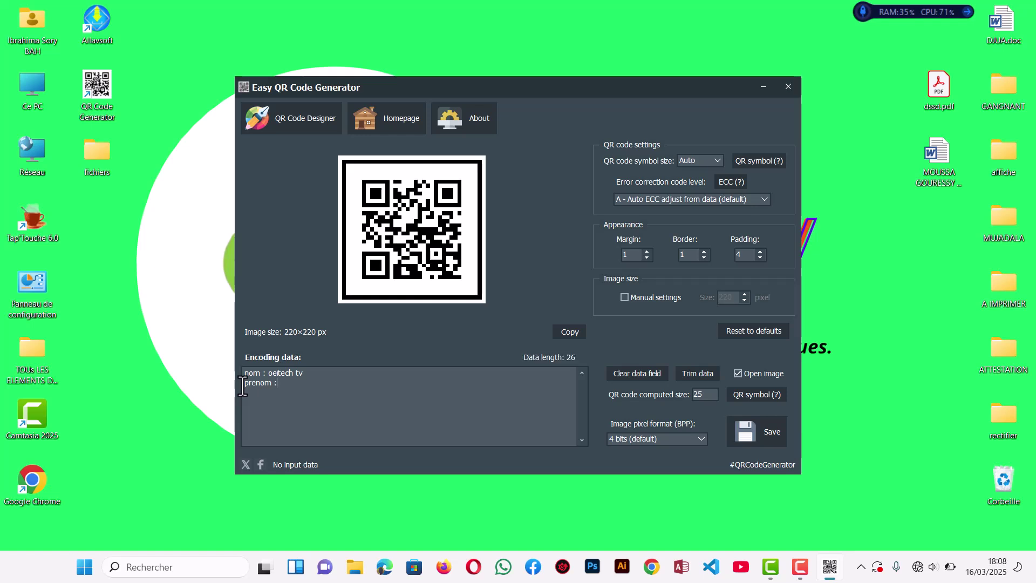
{"action": "type", "text": " abonne tou"}
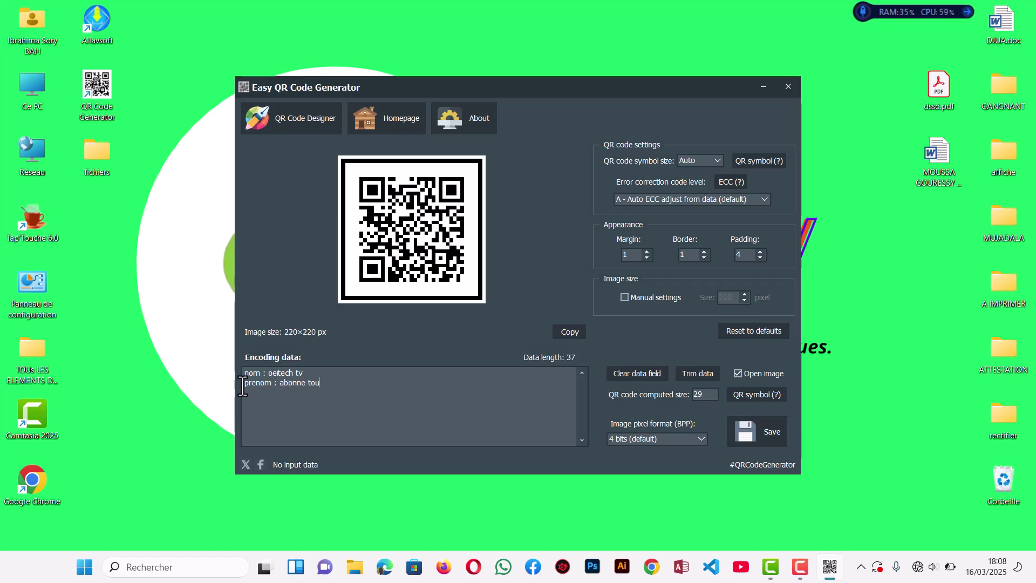
{"action": "key", "text": "BackSpace"}
{"action": "type", "text": "i"}
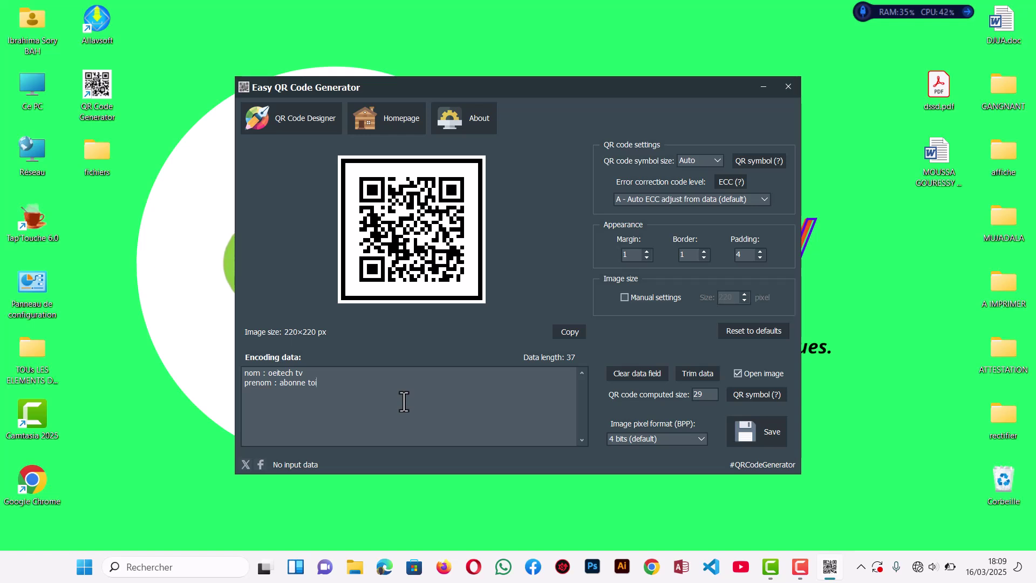
Save the QR code as a PNG image named "mon qr" in the desktop folder fichiers.
{"action": "left_click", "coordinate": [772, 440]}
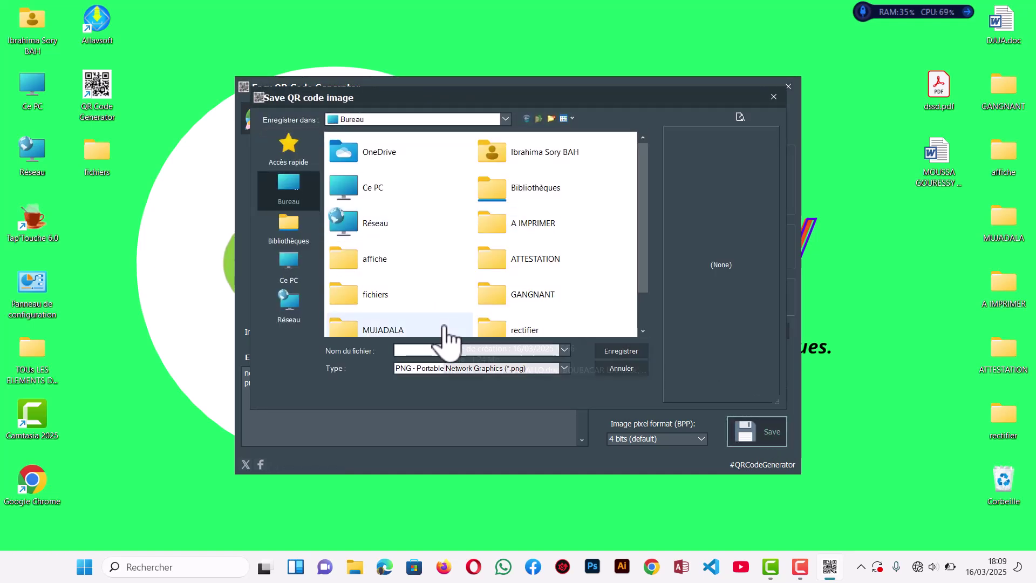
{"action": "scroll", "coordinate": [451, 258], "scroll_direction": "down", "scroll_amount": 1}
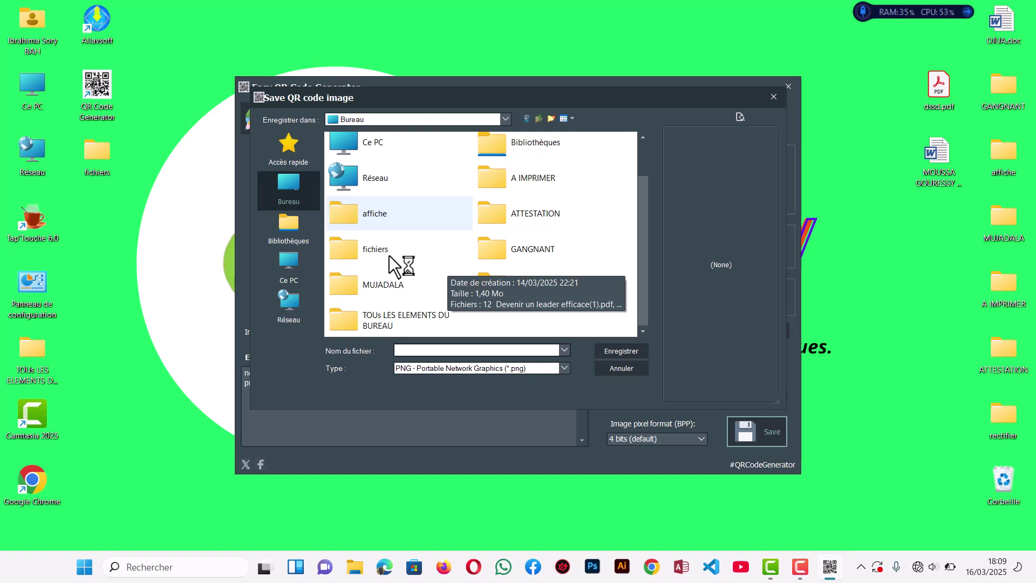
{"action": "double_click", "coordinate": [390, 252]}
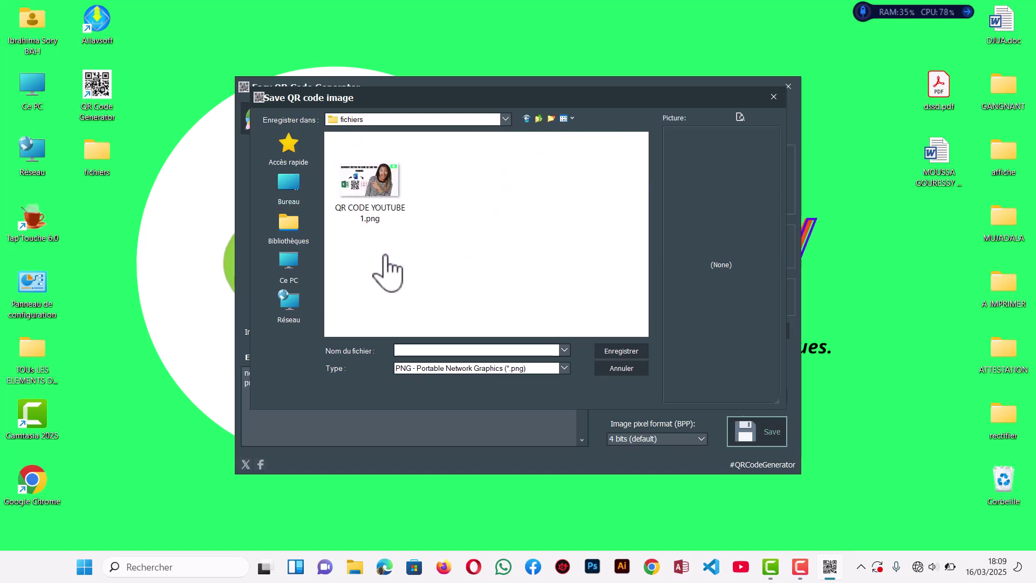
{"action": "left_click", "coordinate": [477, 352]}
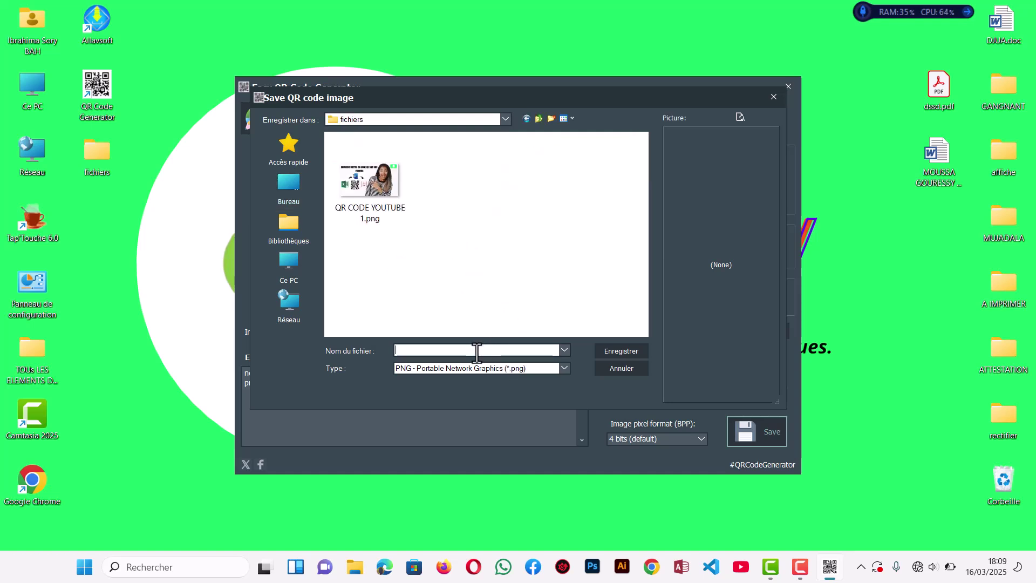
{"action": "type", "text": "mon qur"}
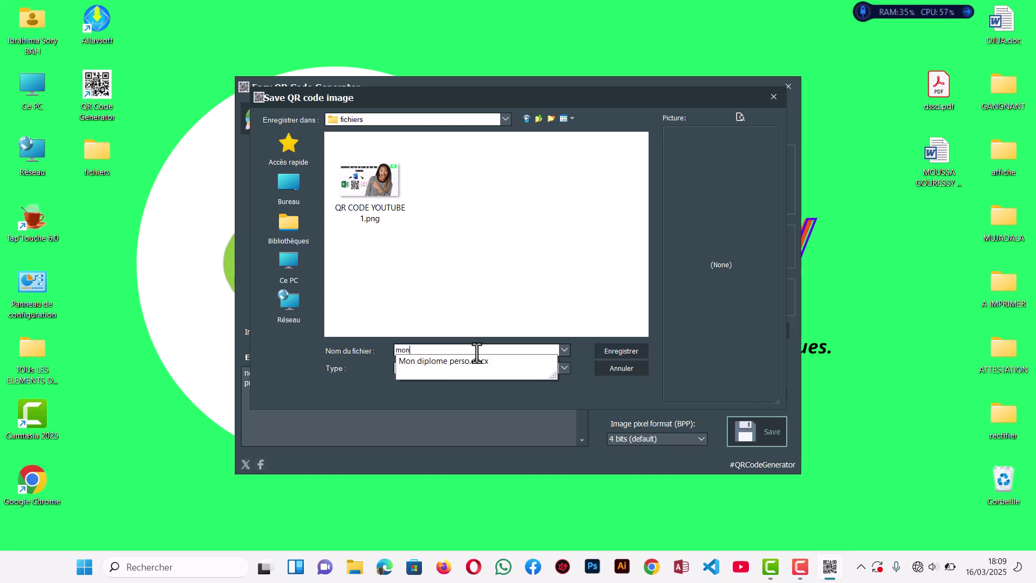
{"action": "key", "text": "BackSpace"}
{"action": "key", "text": "BackSpace"}
{"action": "type", "text": "r"}
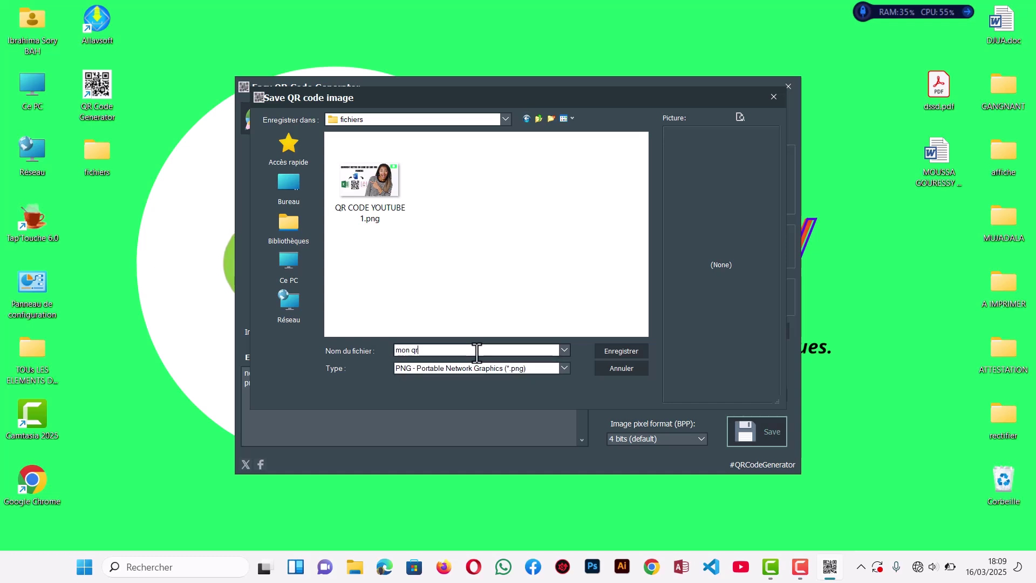
{"action": "left_click", "coordinate": [622, 351]}
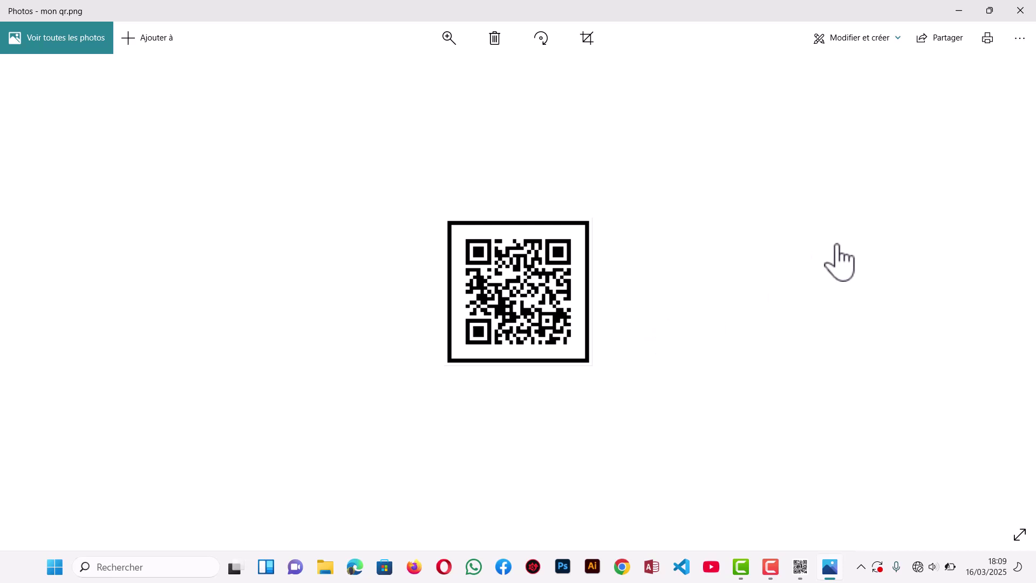
Close the preview of the saved image and exit Easy QR Code Generator.
{"action": "left_click", "coordinate": [1020, 10]}
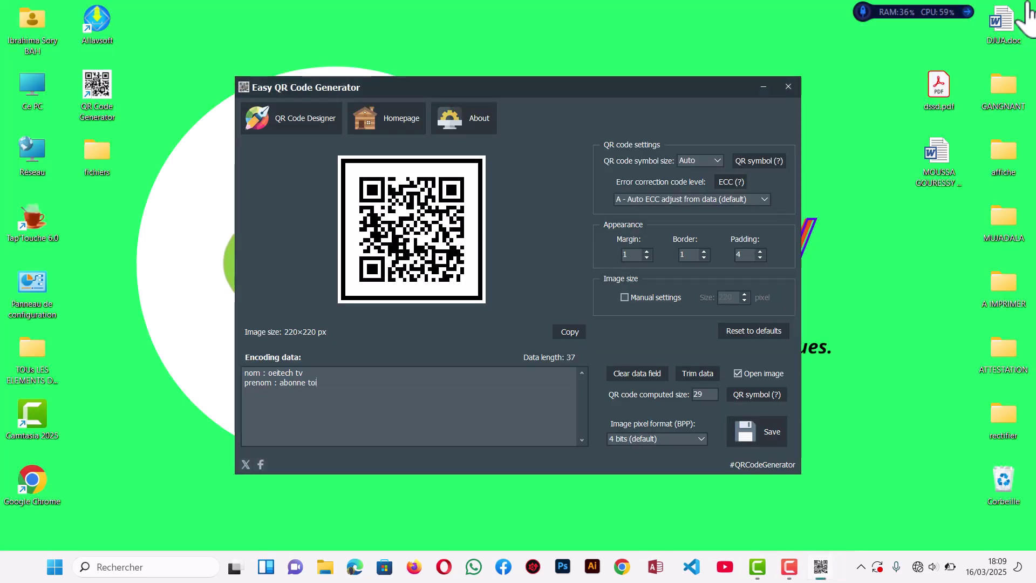
{"action": "left_click", "coordinate": [789, 87]}
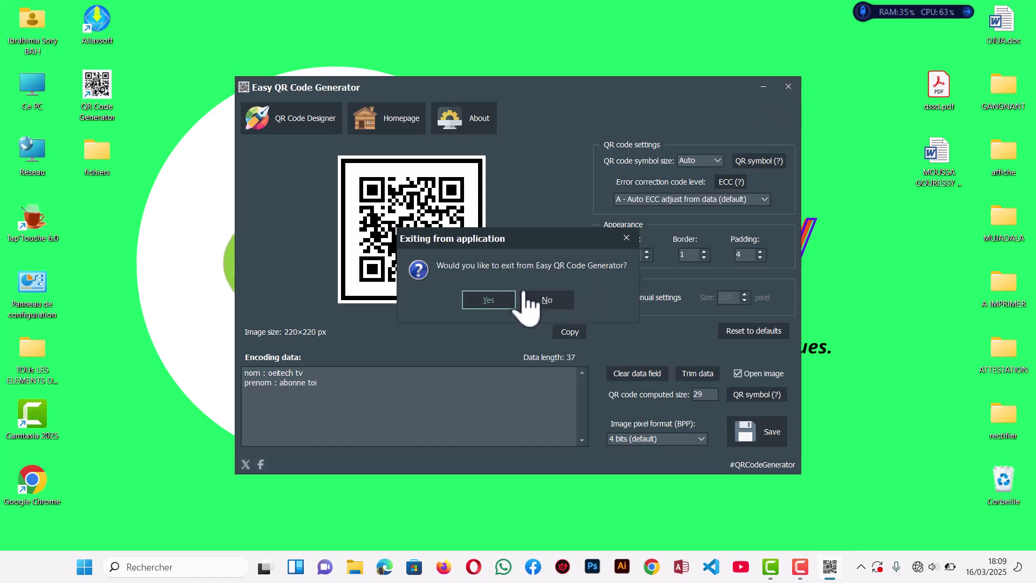
{"action": "left_click", "coordinate": [503, 302]}
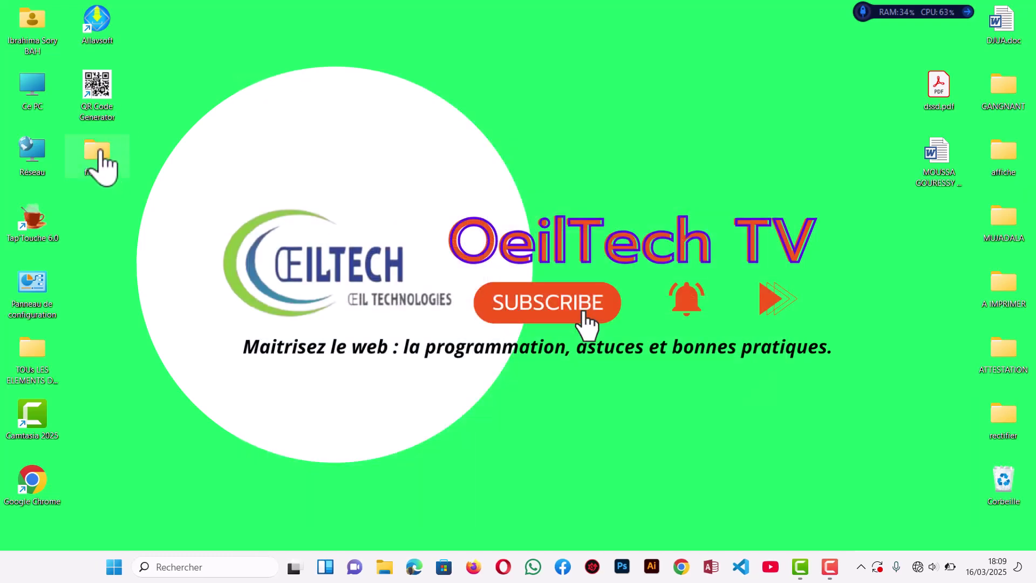
Open "12 Devenir un leader efficace(1).pdf" from the desktop folder fichiers in Adobe Acrobat and start editing it.
{"action": "double_click", "coordinate": [100, 152]}
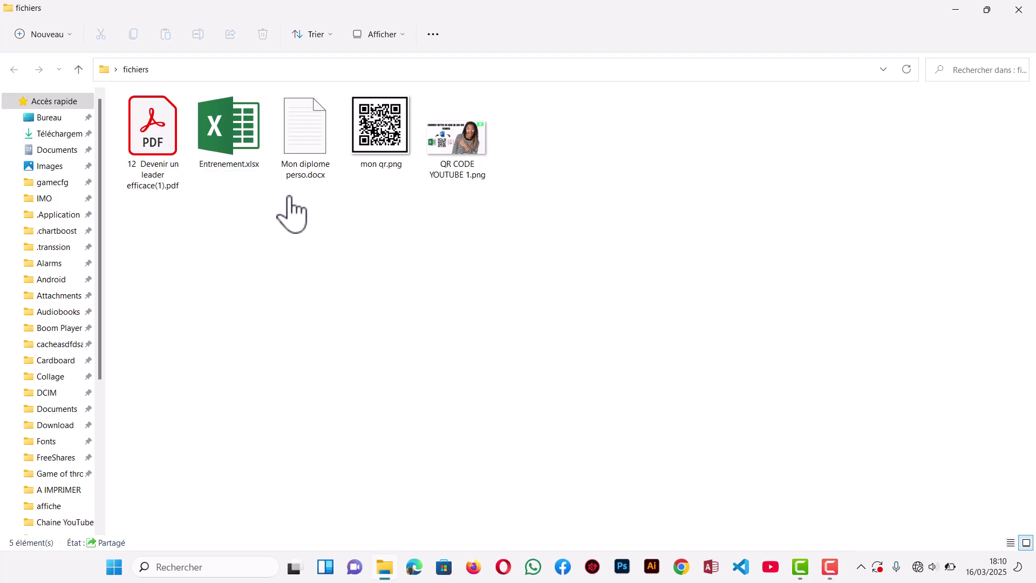
{"action": "double_click", "coordinate": [167, 154]}
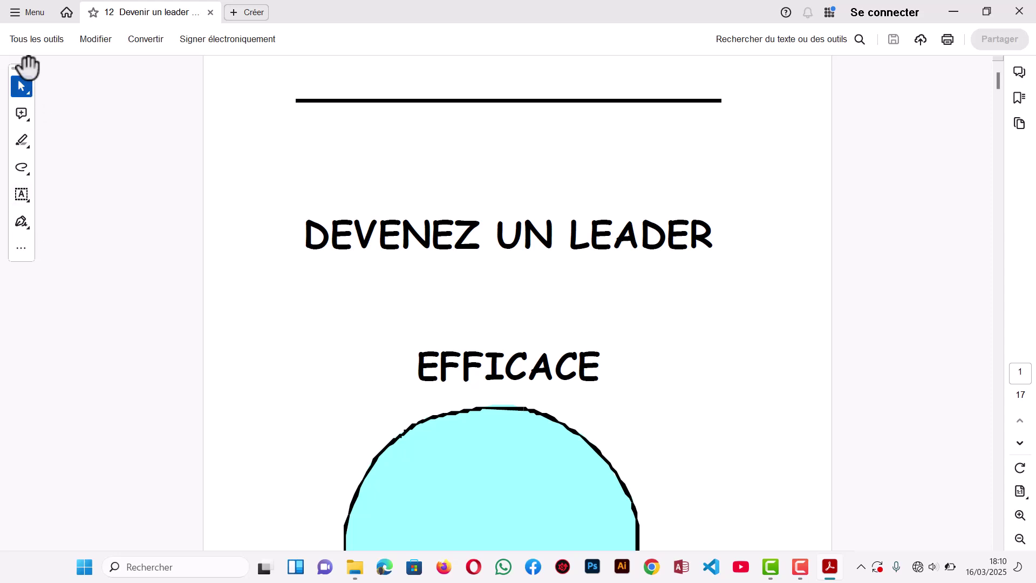
{"action": "left_click", "coordinate": [101, 38]}
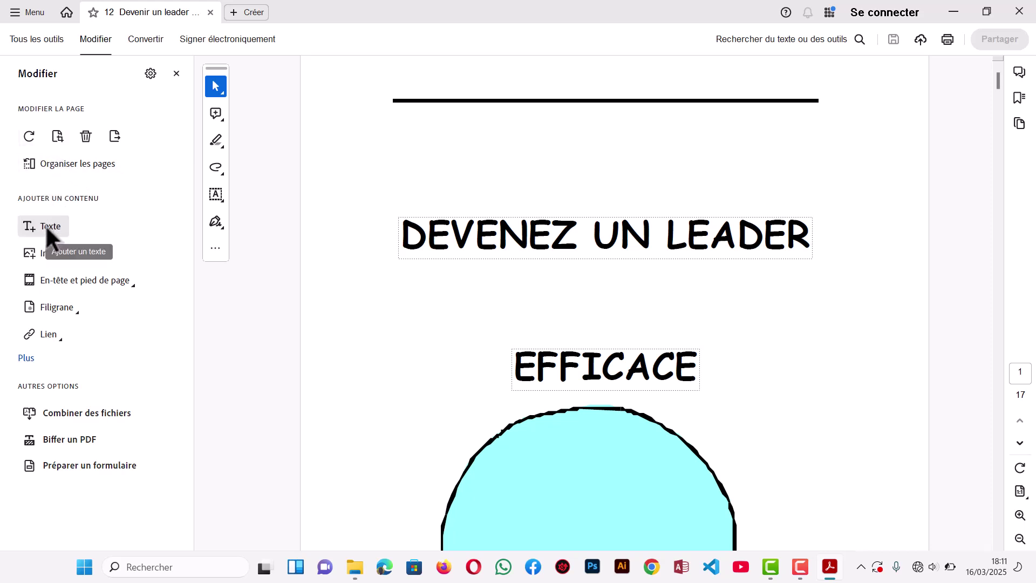
Insert the image "mon qr.png" from the fichiers folder on page 1, beside the word EFFICACE.
{"action": "left_click", "coordinate": [30, 249]}
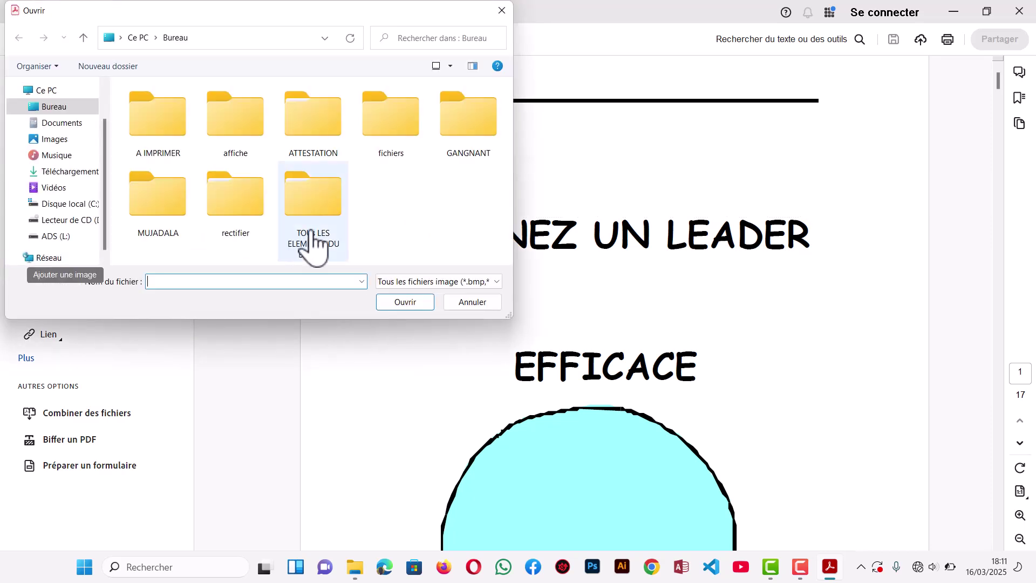
{"action": "left_click", "coordinate": [399, 149]}
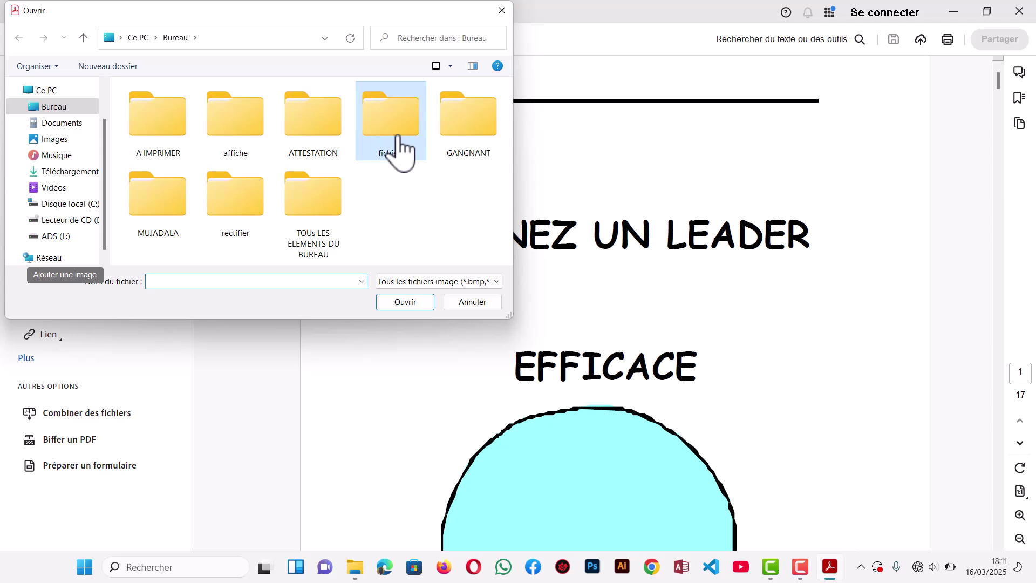
{"action": "double_click", "coordinate": [399, 148]}
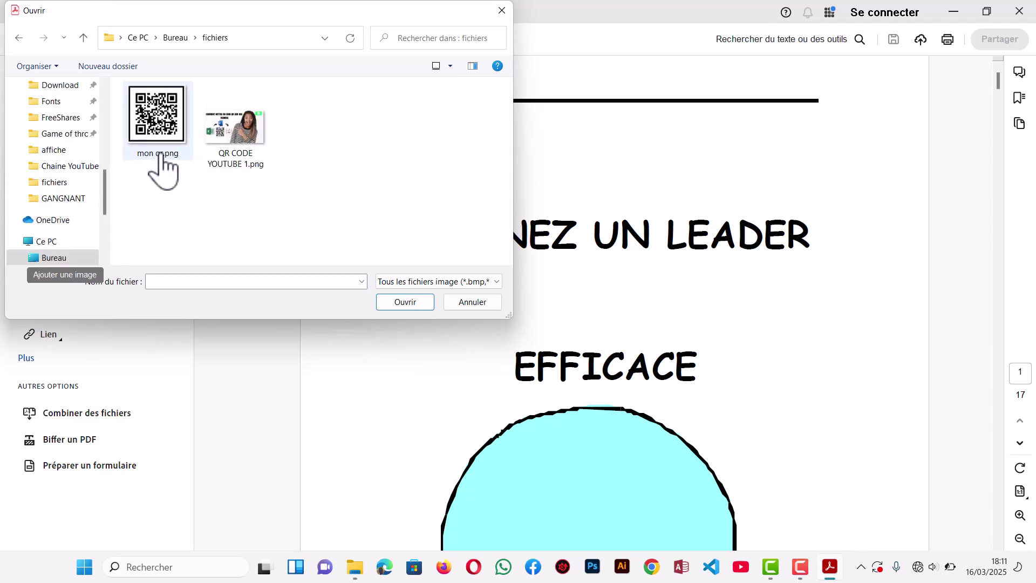
{"action": "double_click", "coordinate": [156, 135]}
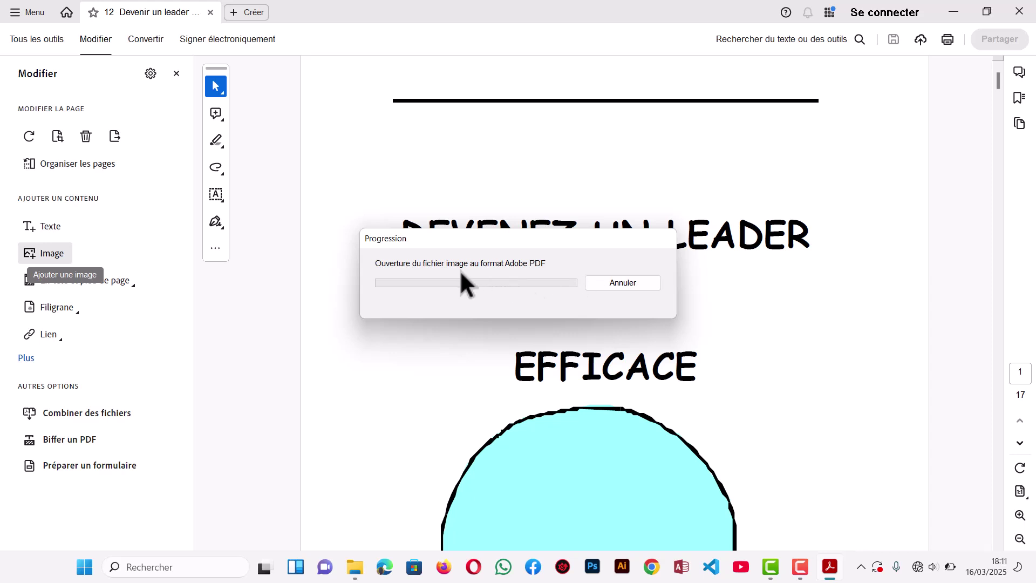
{"action": "left_click", "coordinate": [369, 301]}
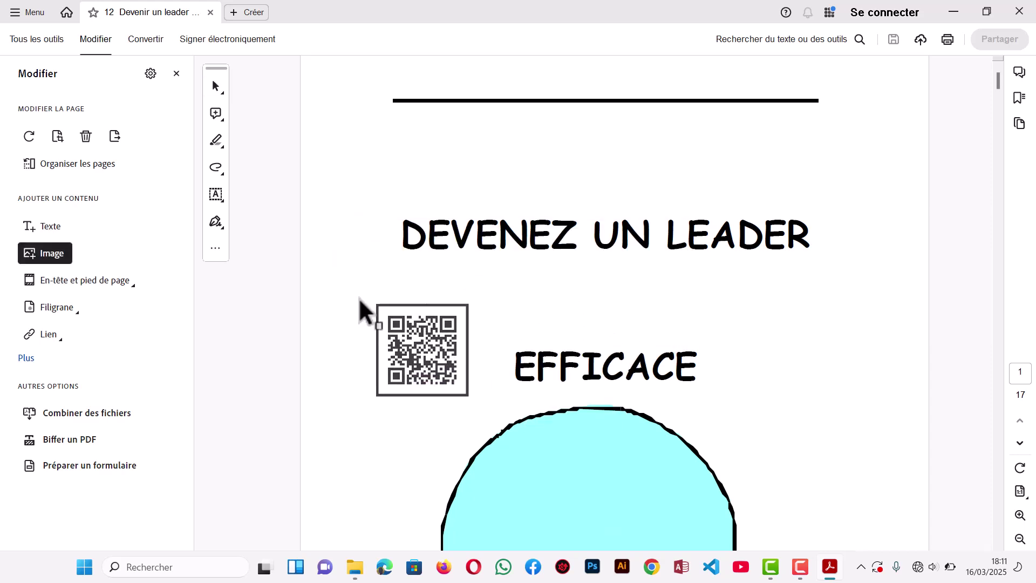
{"action": "left_click", "coordinate": [328, 291]}
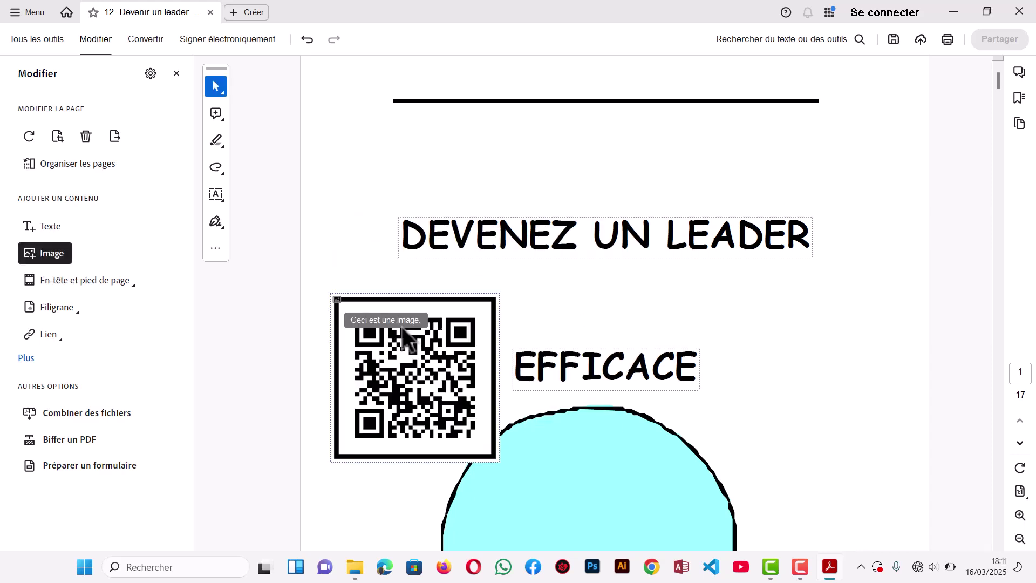
Shrink the QR code image to about half its size and move it to the page's upper-left corner, above the title.
{"action": "left_click", "coordinate": [336, 296]}
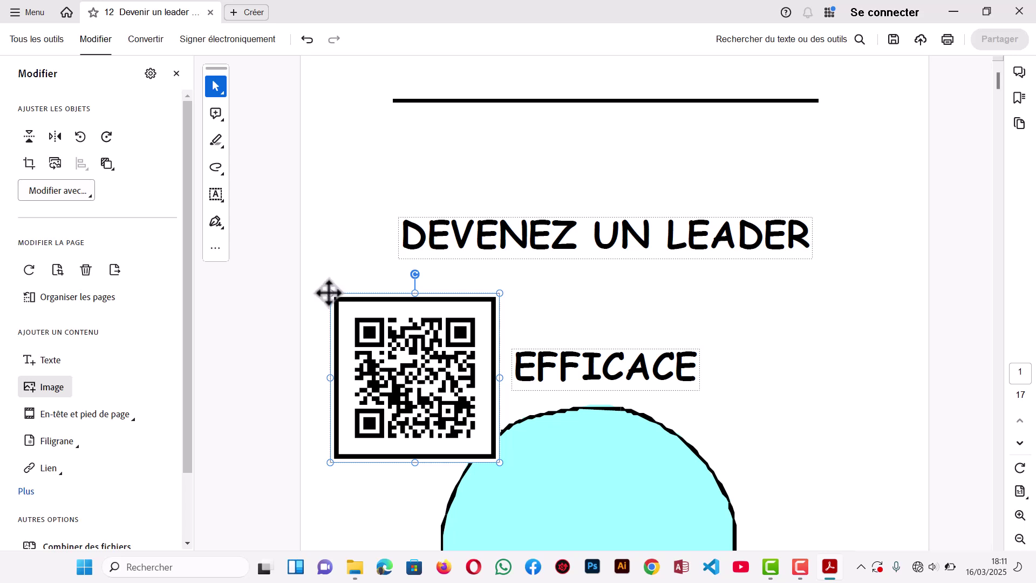
{"action": "left_click_drag", "start_coordinate": [329, 292], "coordinate": [366, 141]}
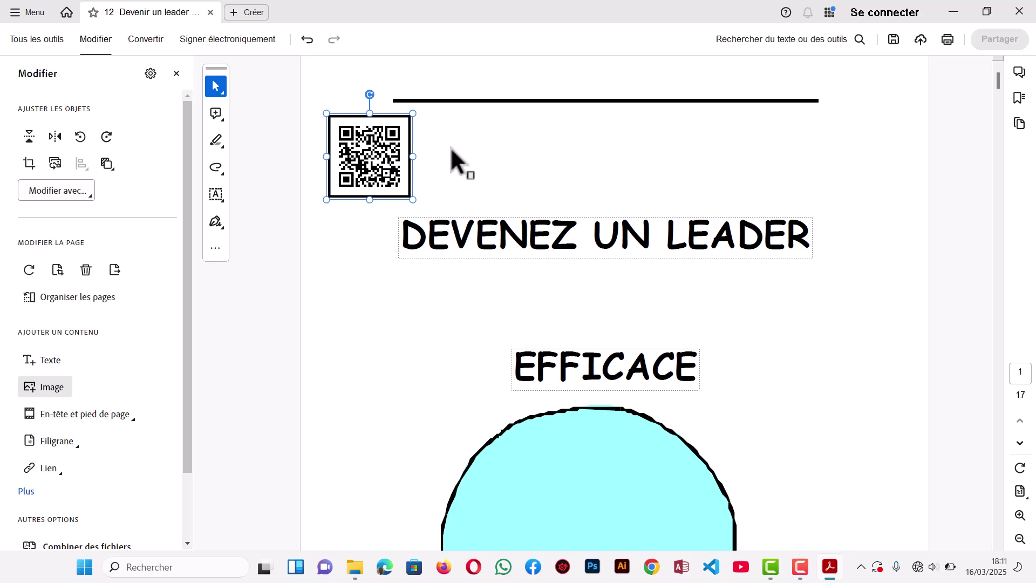
{"action": "left_click", "coordinate": [493, 181]}
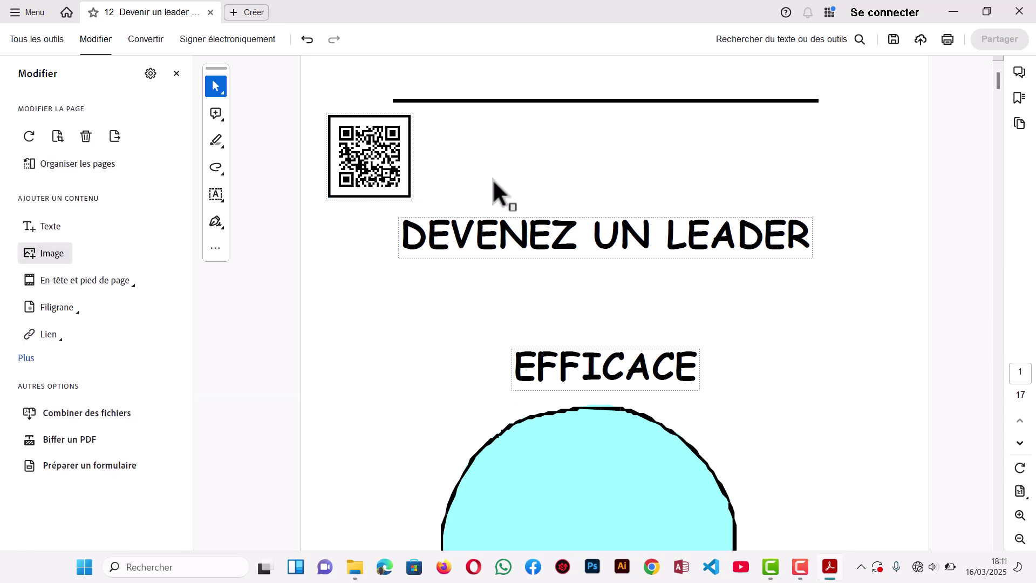
Close the PDF without saving its changes and open "Entrenement.xlsx" from the fichiers folder in Excel.
{"action": "left_click", "coordinate": [1018, 11]}
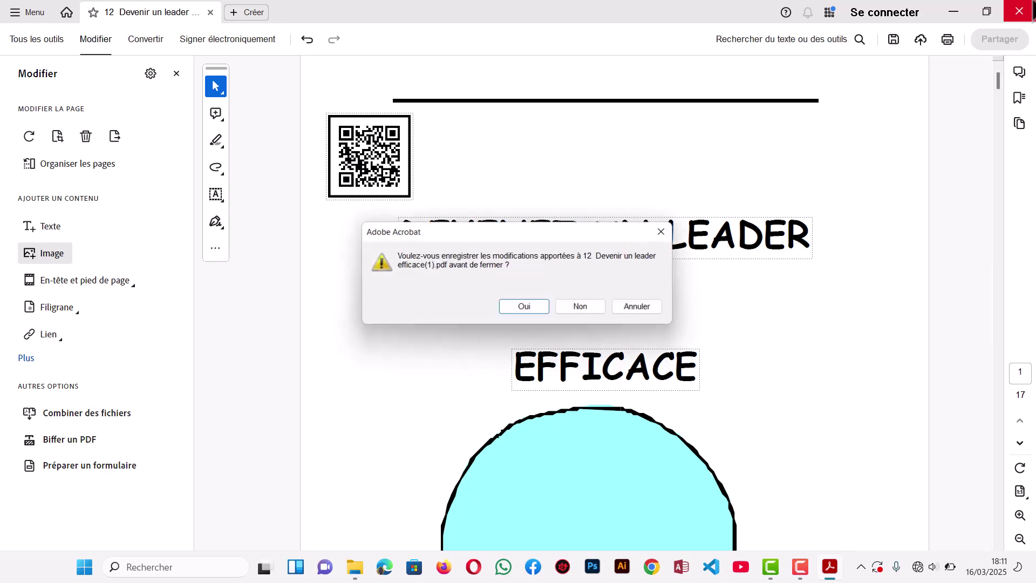
{"action": "left_click", "coordinate": [581, 308]}
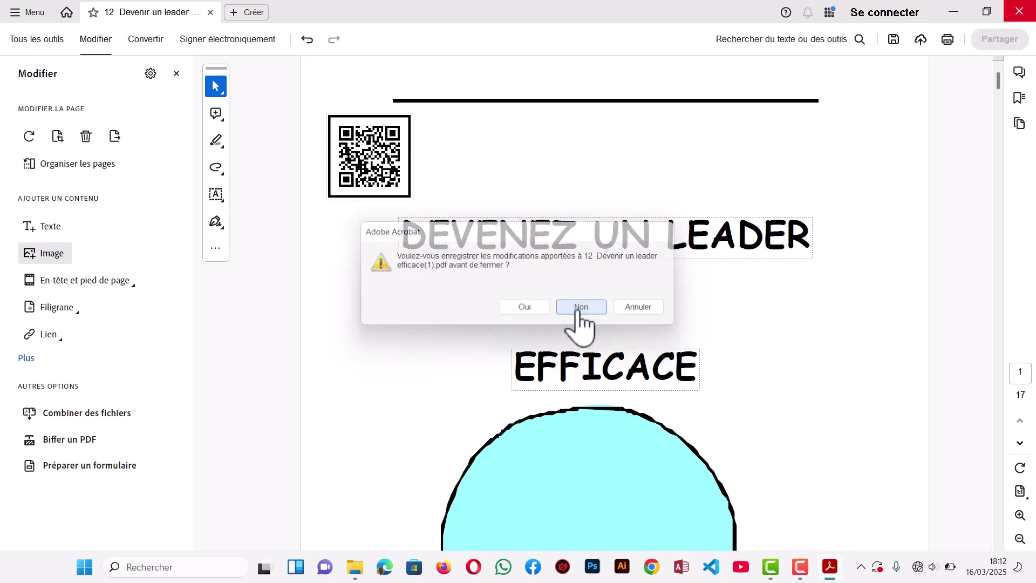
{"action": "left_click", "coordinate": [246, 149]}
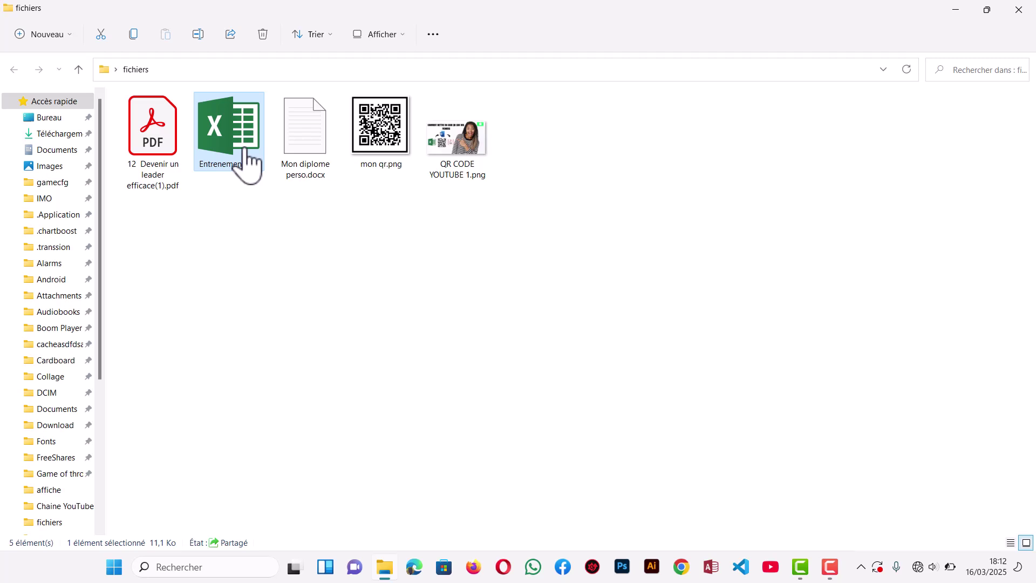
{"action": "double_click", "coordinate": [246, 150]}
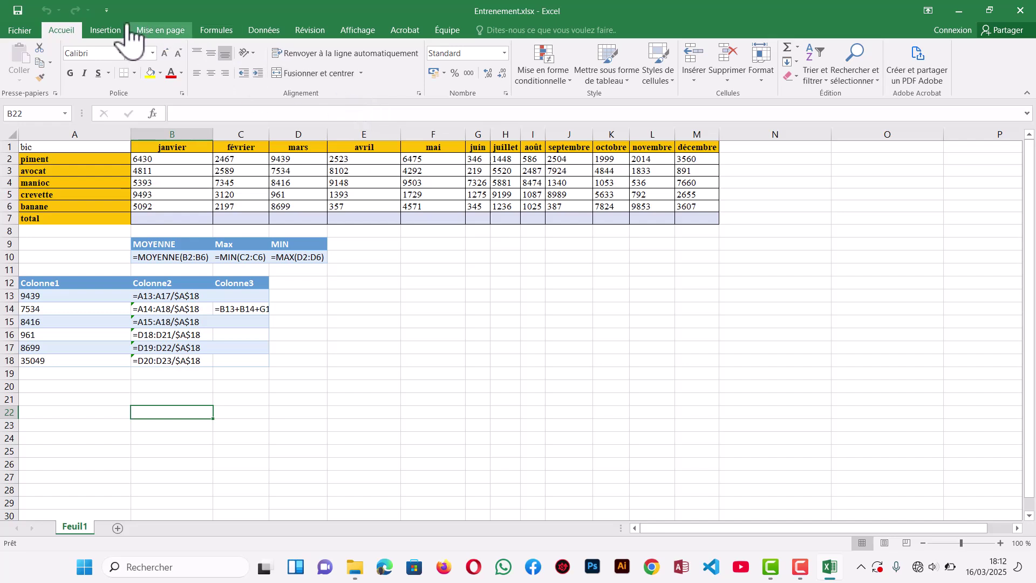
Draw a rectangle about 3.15 cm high and 3.51 cm wide on the sheet, beside the Colonne3 column of the lower table.
{"action": "left_click", "coordinate": [103, 31]}
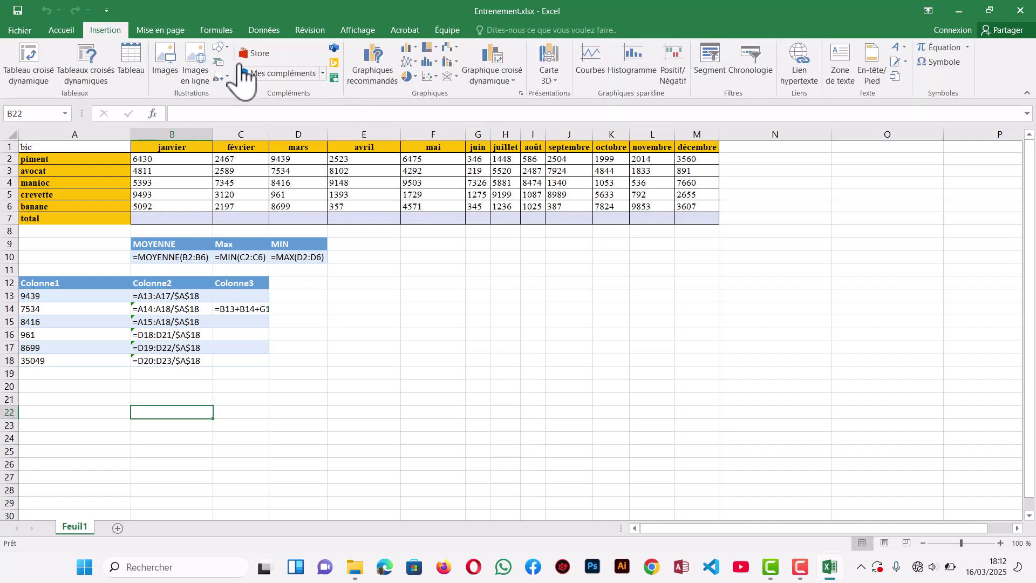
{"action": "left_click", "coordinate": [229, 51]}
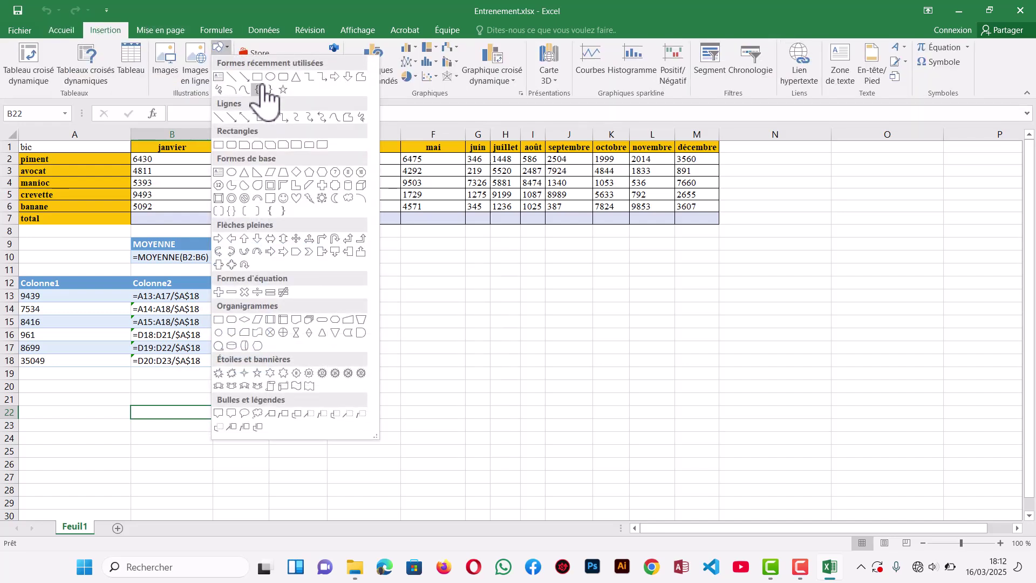
{"action": "left_click", "coordinate": [261, 82]}
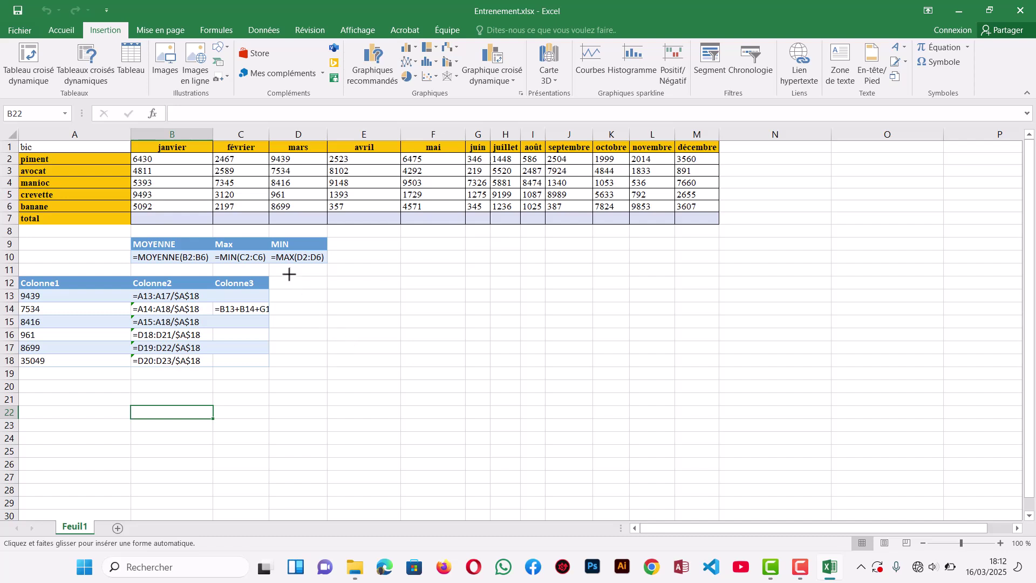
{"action": "mouse_move", "coordinate": [287, 273]}
{"action": "left_mouse_down"}
{"action": "mouse_move", "coordinate": [428, 365]}
{"action": "mouse_move", "coordinate": [376, 354]}
{"action": "left_mouse_up"}
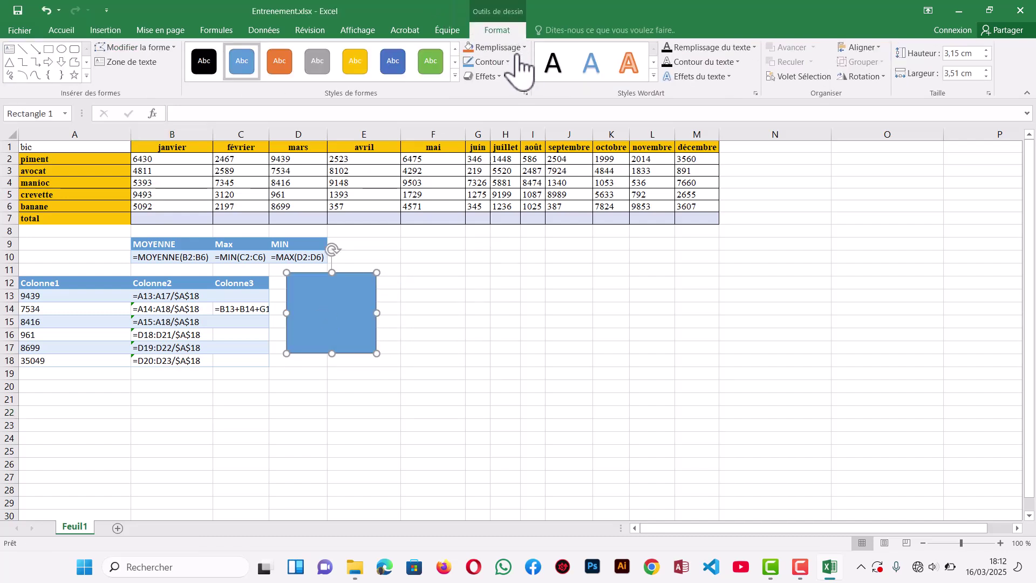
Fill the rectangle with the picture "mon qr.png" from the desktop folder fichiers, working offline, and nudge it slightly down and to the left.
{"action": "left_click", "coordinate": [516, 51]}
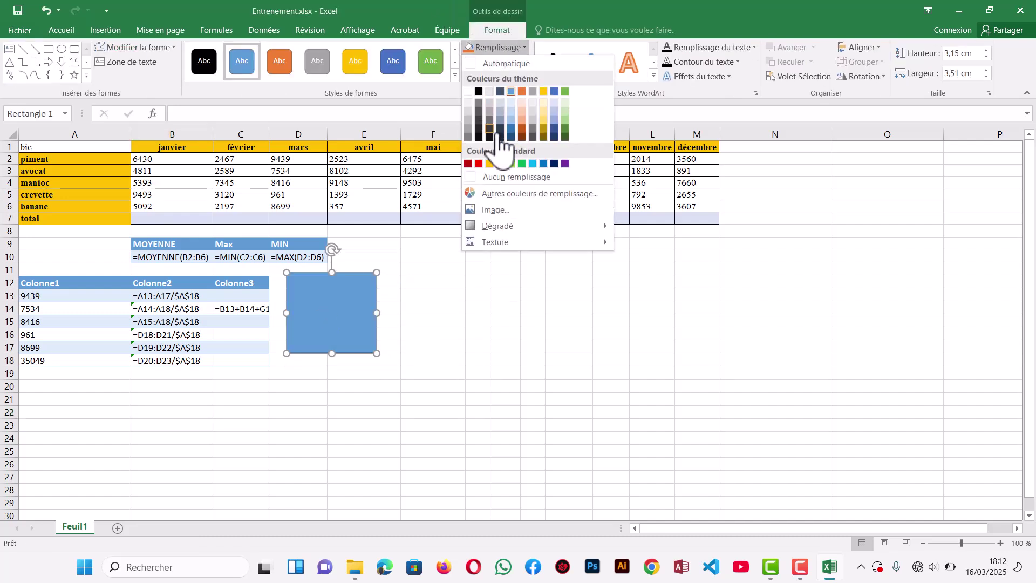
{"action": "left_click", "coordinate": [506, 206]}
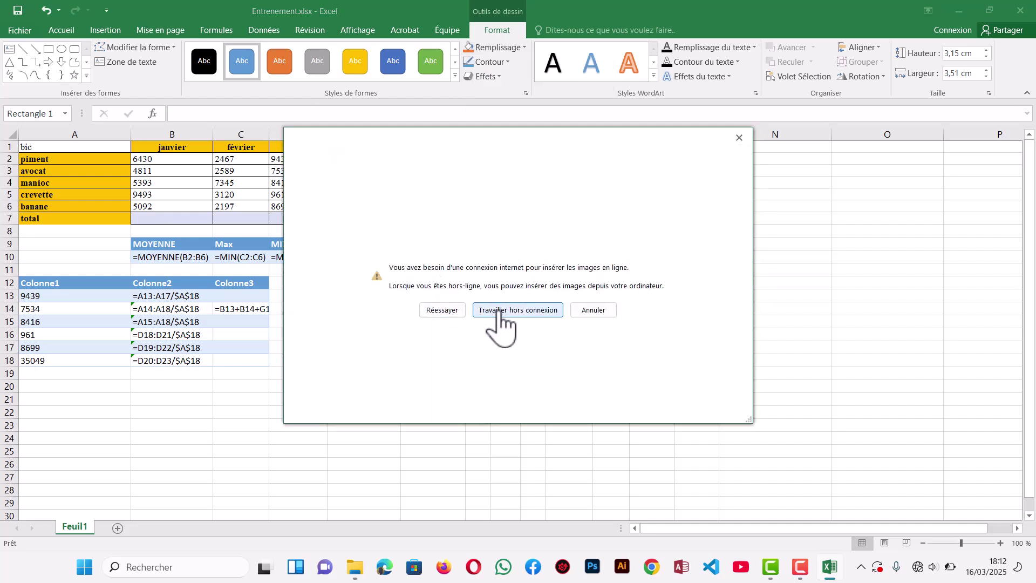
{"action": "left_click", "coordinate": [494, 311]}
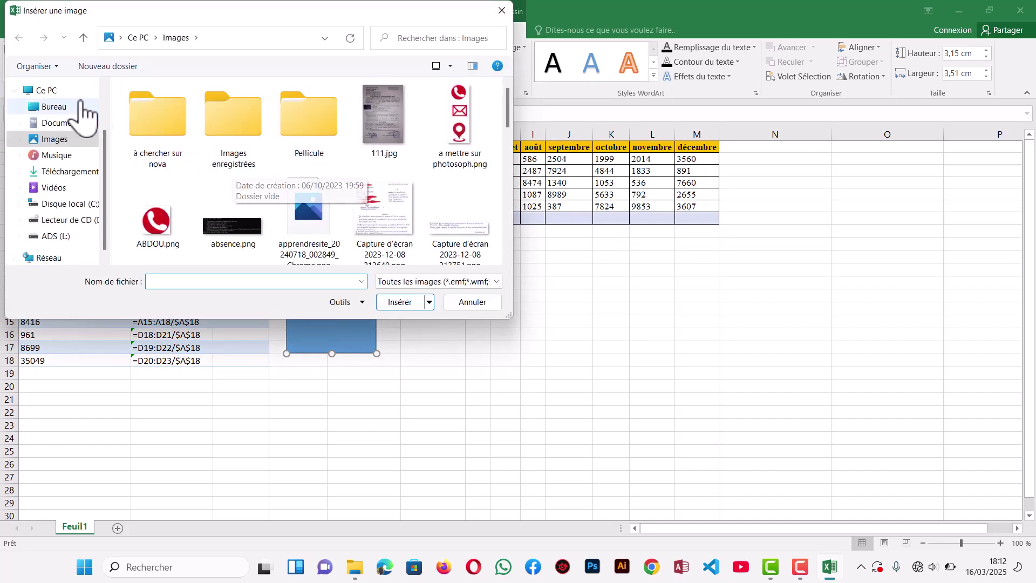
{"action": "left_click", "coordinate": [60, 108]}
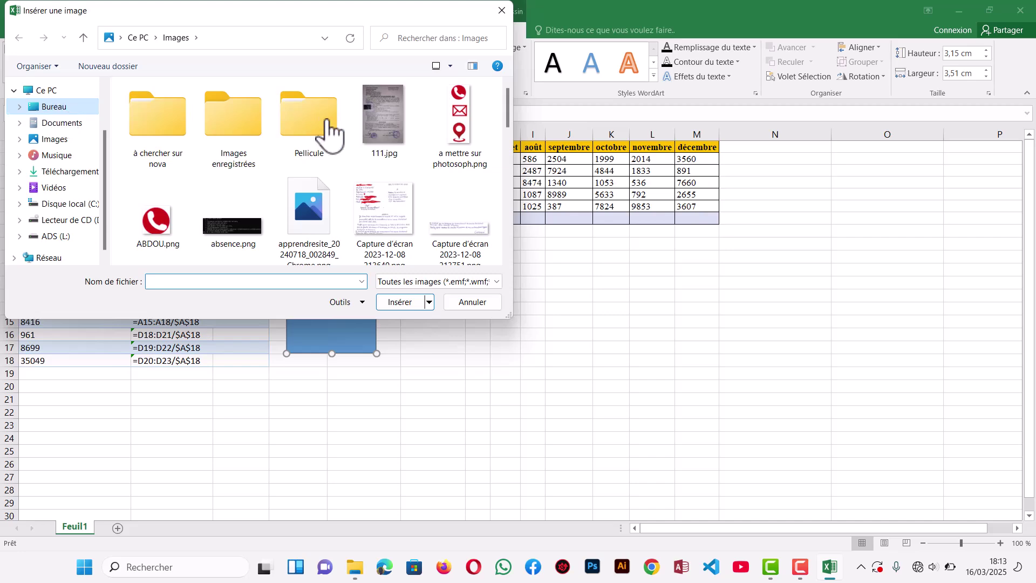
{"action": "left_click", "coordinate": [392, 147]}
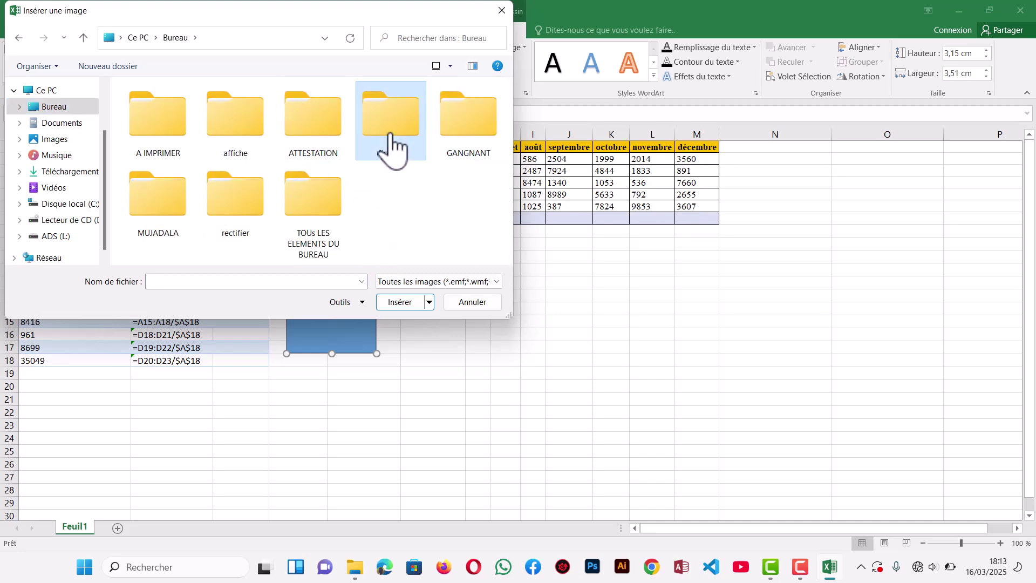
{"action": "double_click", "coordinate": [392, 147]}
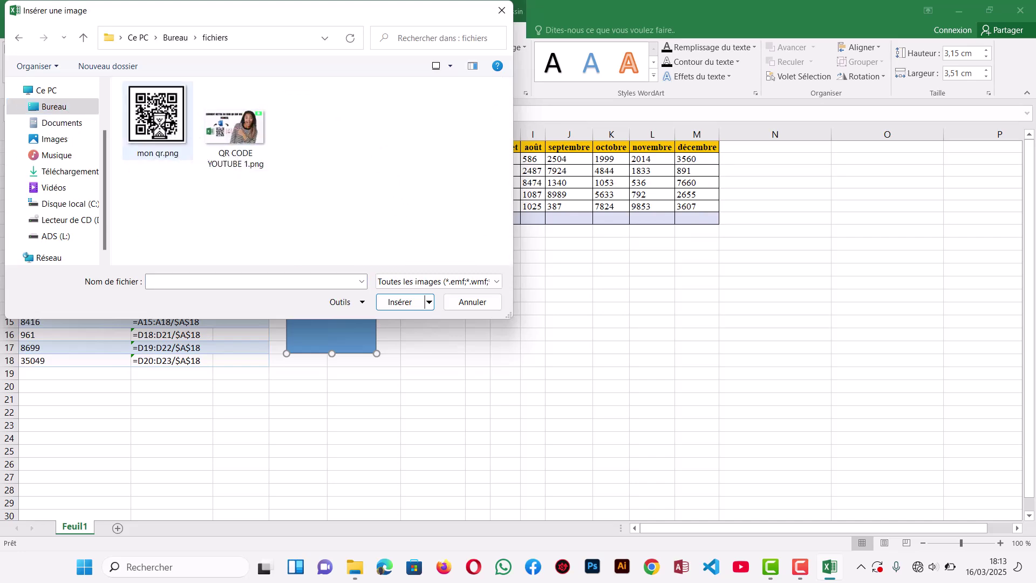
{"action": "double_click", "coordinate": [158, 119]}
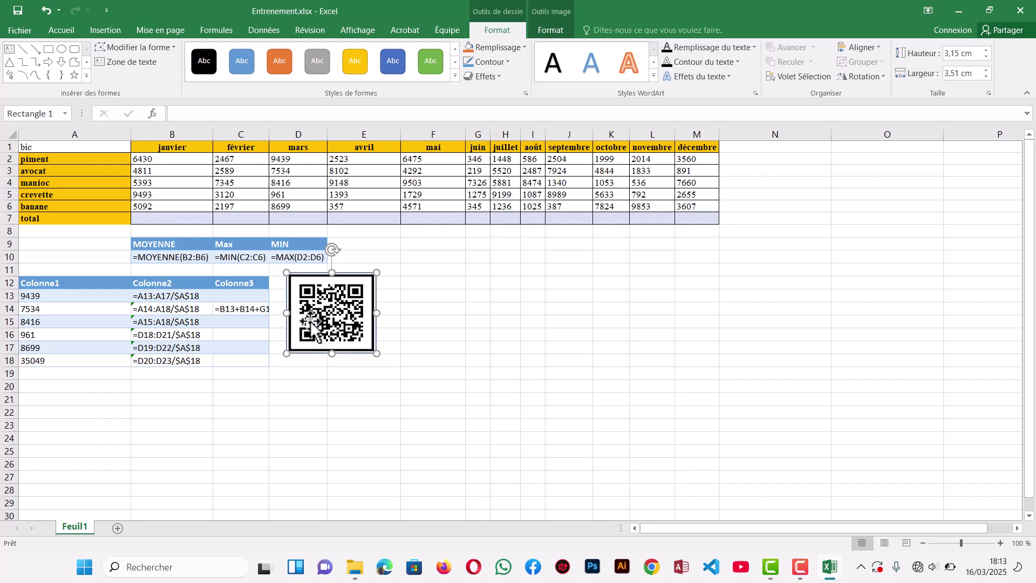
{"action": "mouse_move", "coordinate": [326, 314]}
{"action": "left_mouse_down"}
{"action": "mouse_move", "coordinate": [331, 325]}
{"action": "mouse_move", "coordinate": [318, 318]}
{"action": "left_mouse_up"}
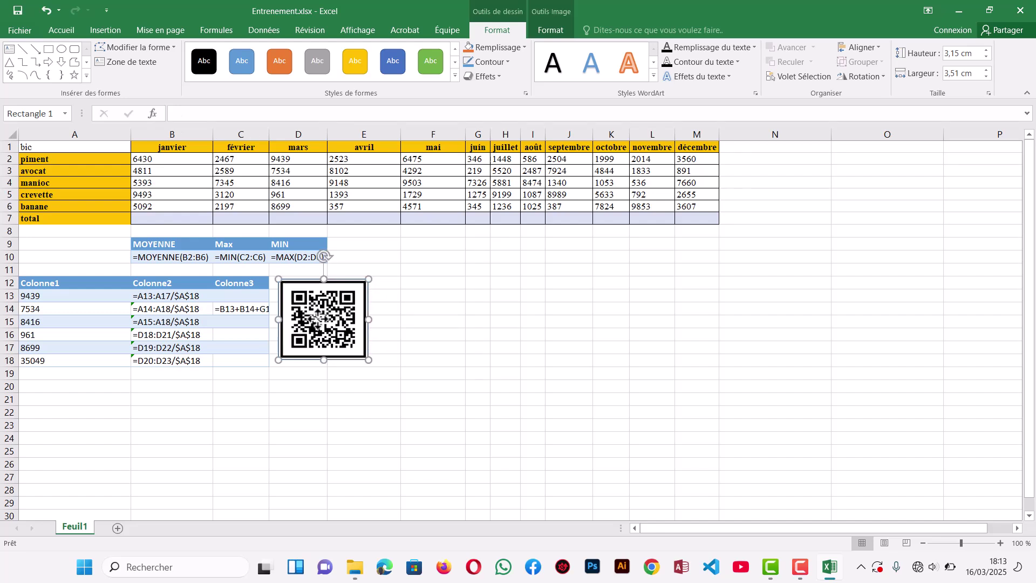
{"action": "left_click", "coordinate": [424, 294]}
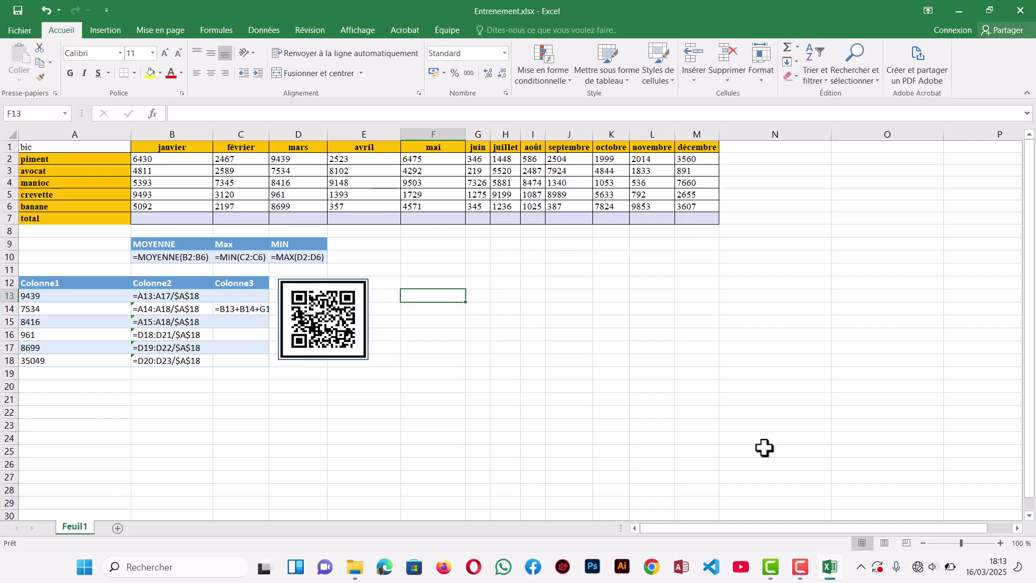
Switch to the fichiers folder and open "Mon diplome perso.docx" in Word.
{"action": "mouse_move", "coordinate": [356, 564]}
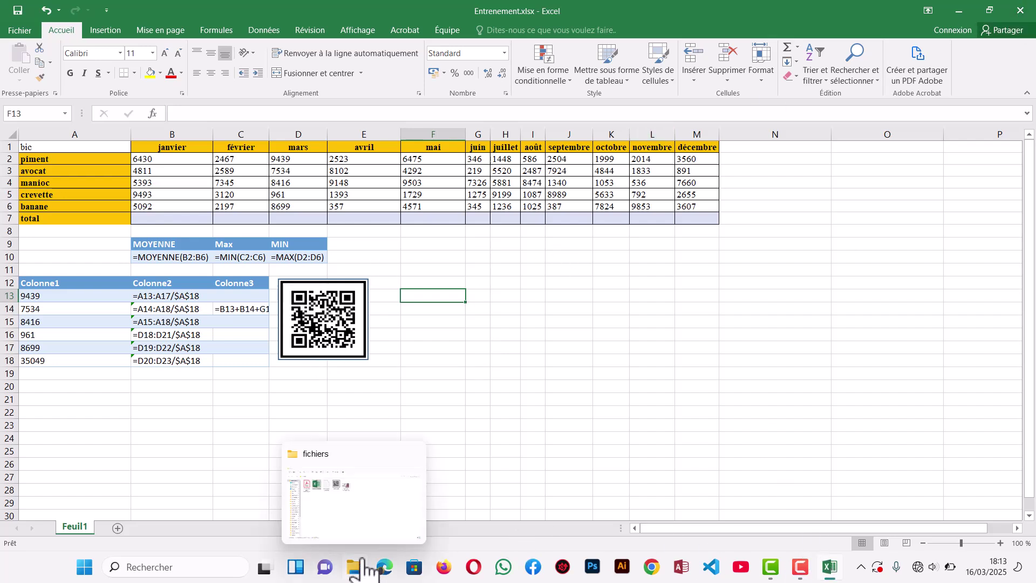
{"action": "left_click", "coordinate": [351, 515]}
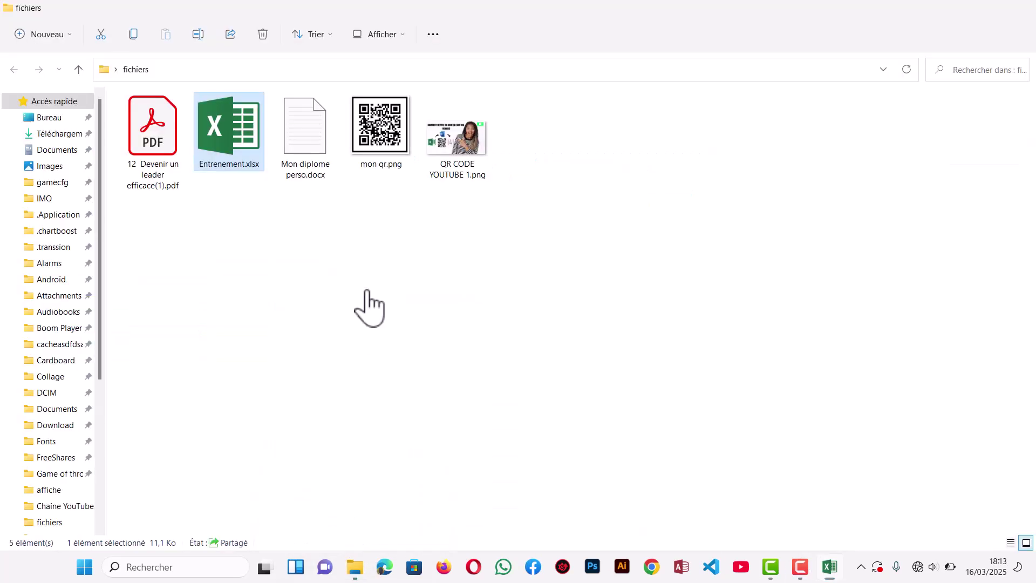
{"action": "left_click", "coordinate": [296, 142]}
{"action": "double_click", "coordinate": [295, 141]}
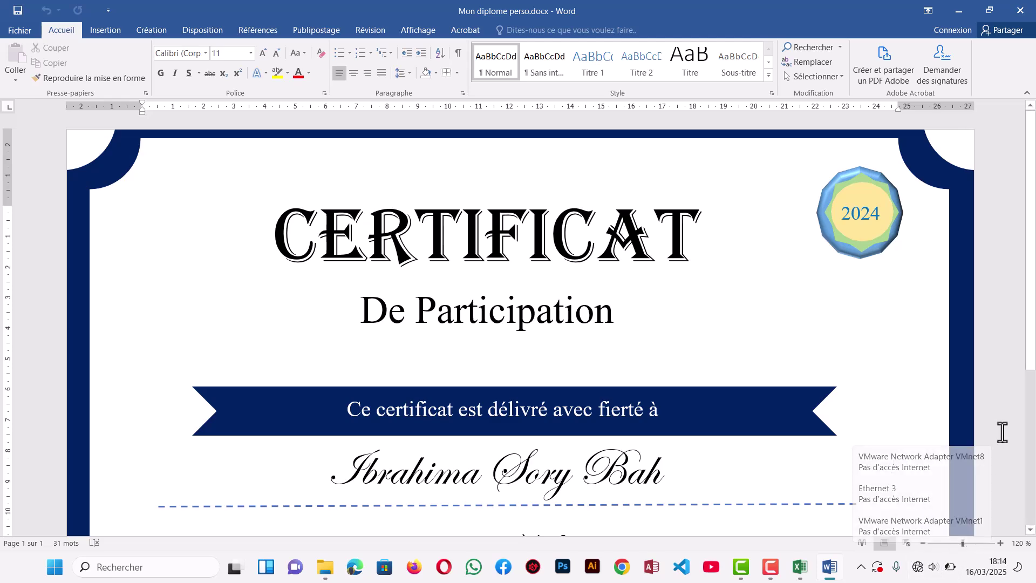
Draw a rectangle about 3.09 cm high and 4.94 cm wide at the bottom of the certificate, between the Date and Signature lines.
{"action": "left_click", "coordinate": [925, 543]}
{"action": "left_click", "coordinate": [924, 543]}
{"action": "left_click", "coordinate": [924, 543]}
{"action": "left_click", "coordinate": [924, 542]}
{"action": "left_click", "coordinate": [925, 542]}
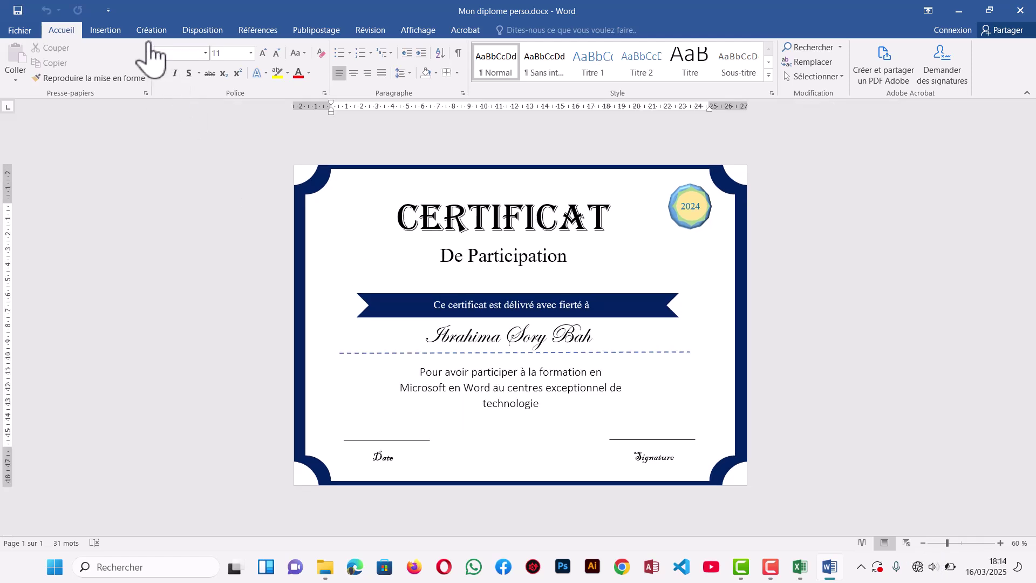
{"action": "left_click", "coordinate": [103, 30]}
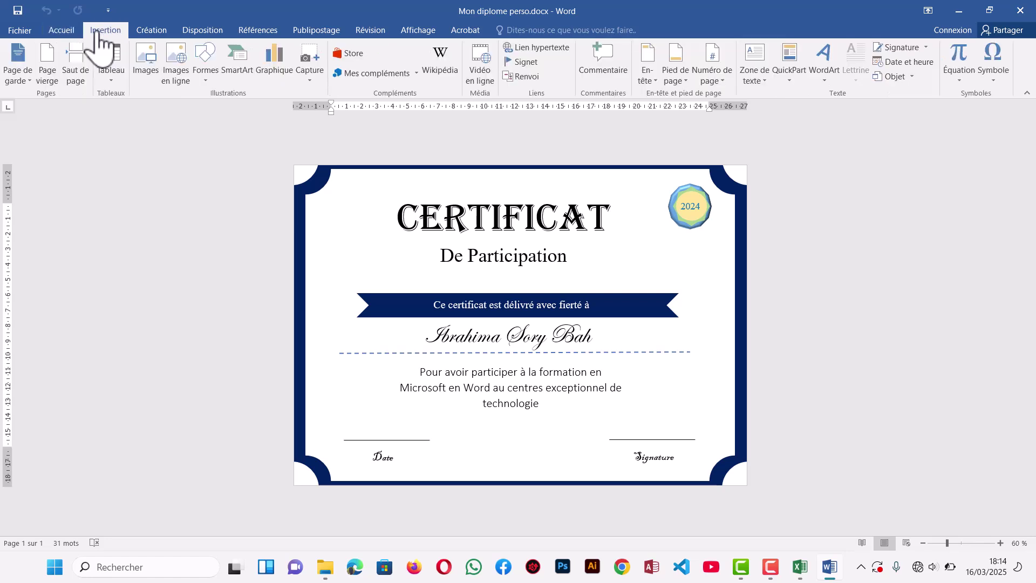
{"action": "left_click", "coordinate": [206, 76]}
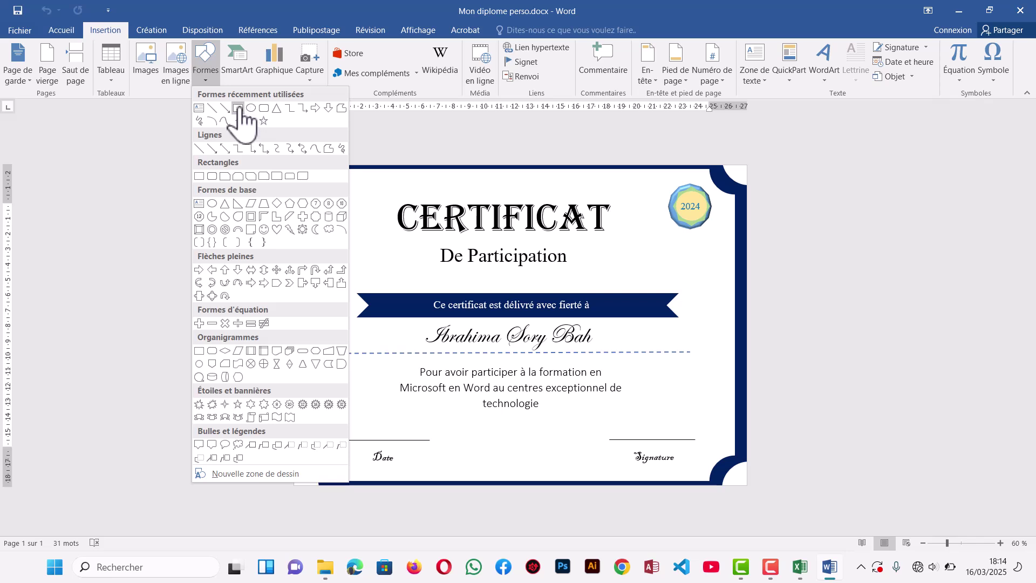
{"action": "left_click", "coordinate": [239, 108]}
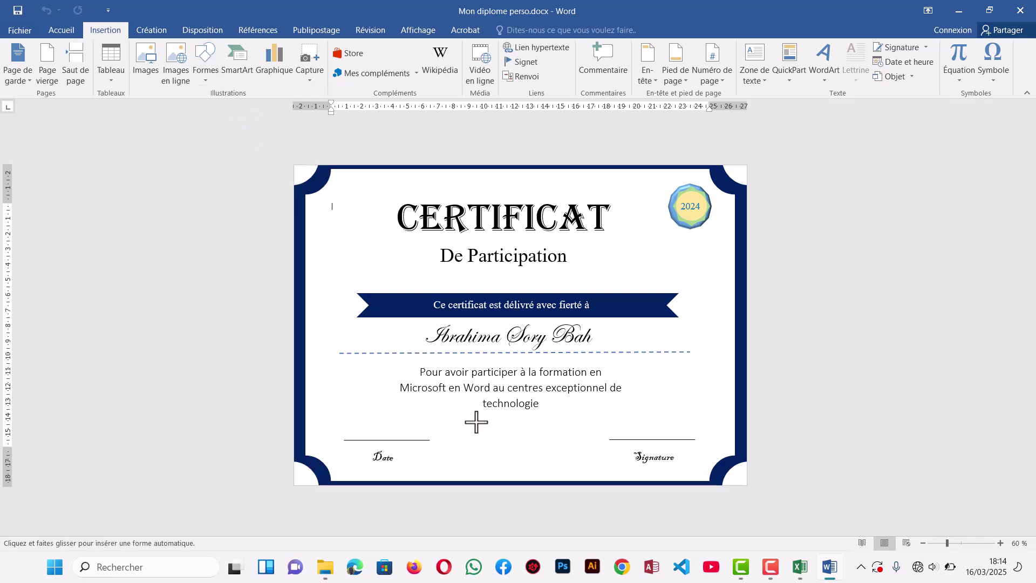
{"action": "mouse_move", "coordinate": [476, 422]}
{"action": "left_mouse_down"}
{"action": "mouse_move", "coordinate": [575, 469]}
{"action": "mouse_move", "coordinate": [551, 469]}
{"action": "mouse_move", "coordinate": [519, 449]}
{"action": "left_mouse_up"}
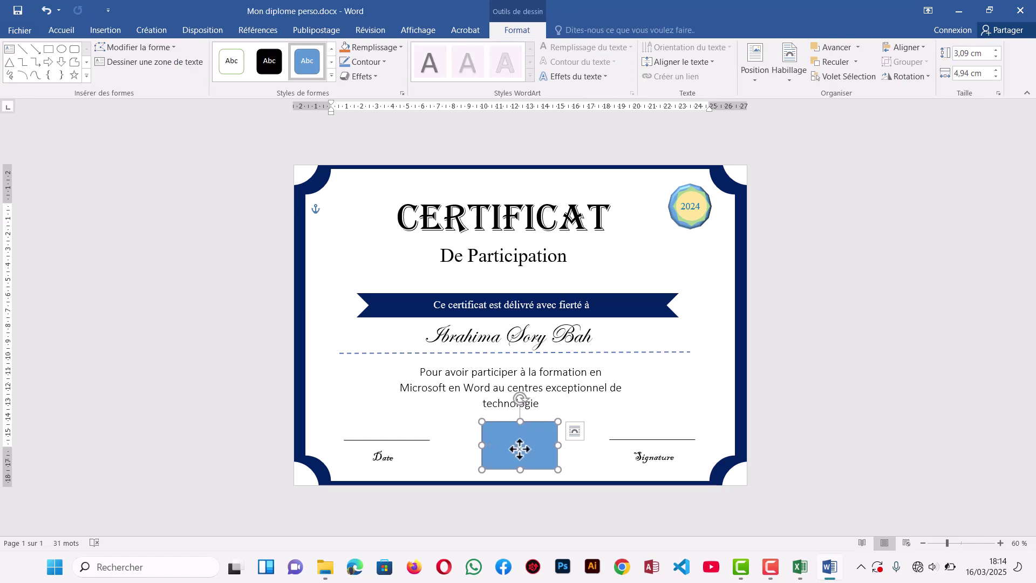
Fill the certificate's rectangle with "mon qr.png" from the desktop folder fichiers, working offline, and resize it to about 3.39 cm high by 4.76 cm wide.
{"action": "left_click", "coordinate": [386, 47]}
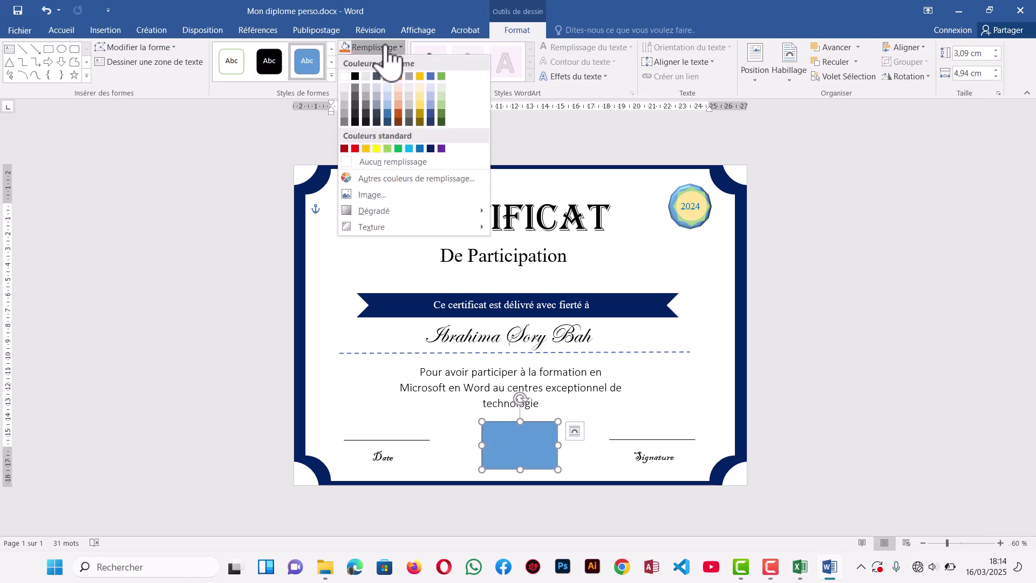
{"action": "left_click", "coordinate": [402, 195]}
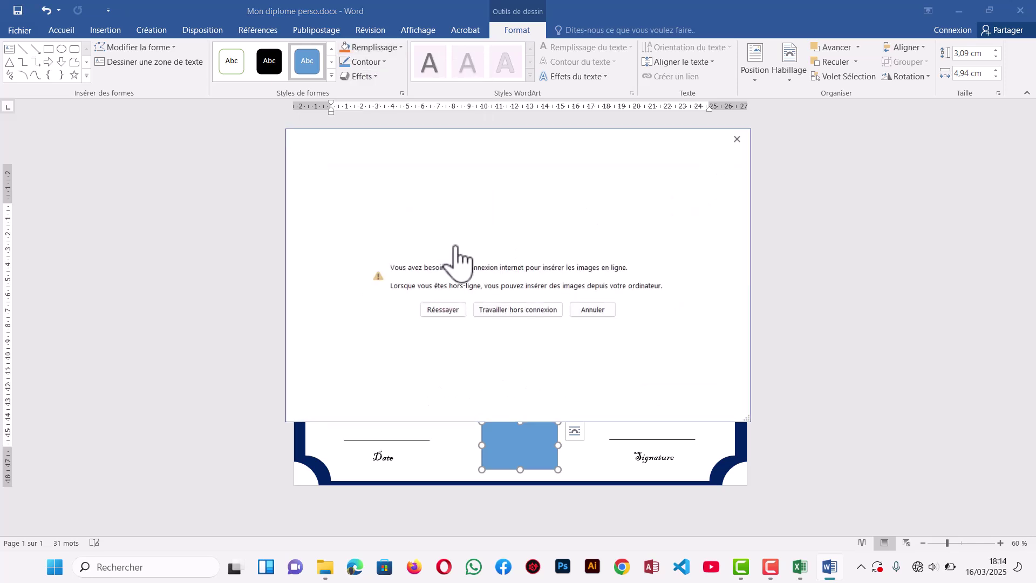
{"action": "left_click", "coordinate": [505, 315]}
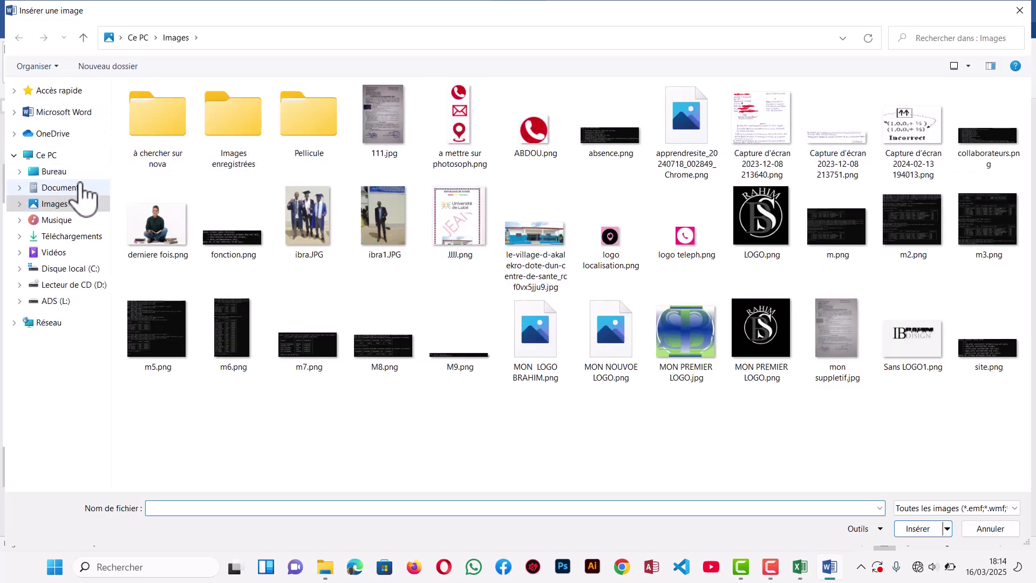
{"action": "left_click", "coordinate": [72, 173]}
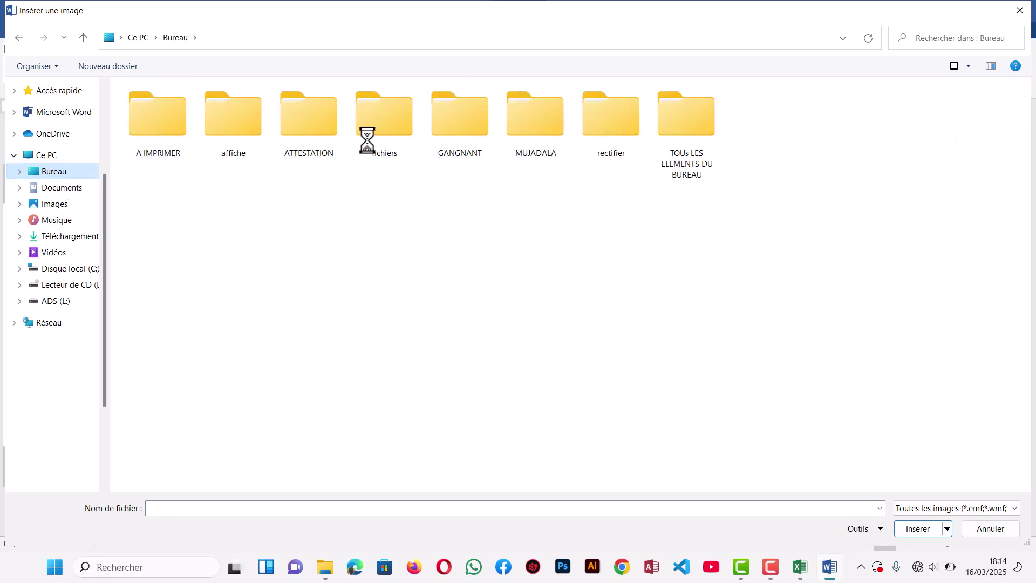
{"action": "left_click", "coordinate": [393, 146]}
{"action": "double_click", "coordinate": [394, 145]}
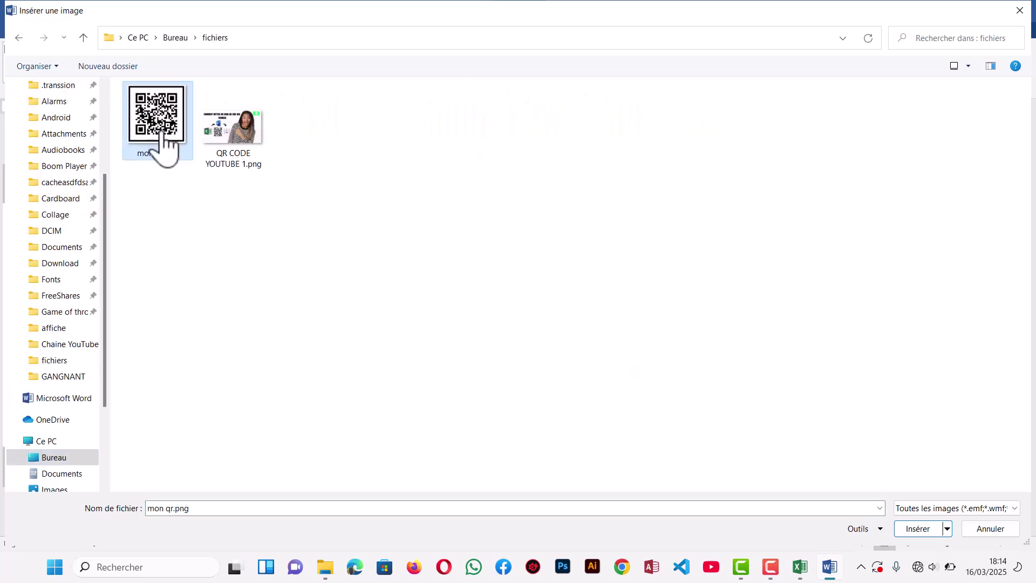
{"action": "double_click", "coordinate": [162, 151]}
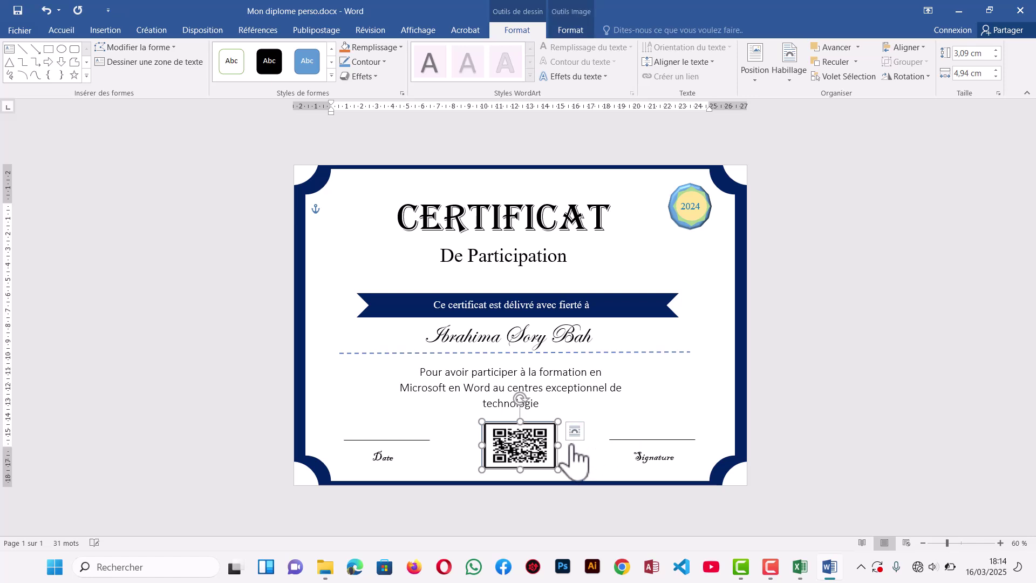
{"action": "left_click_drag", "start_coordinate": [557, 469], "coordinate": [529, 441]}
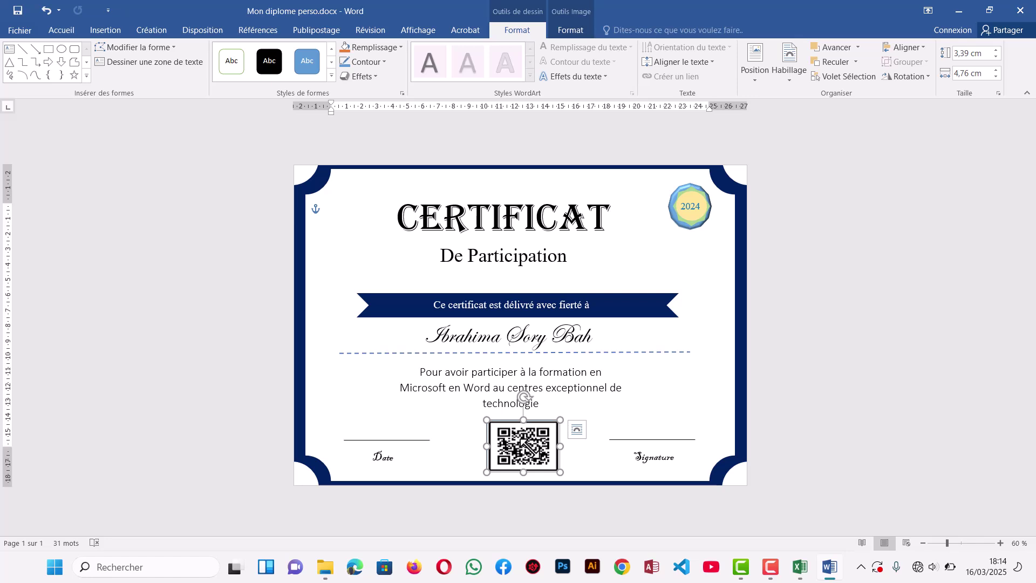
{"action": "left_click", "coordinate": [634, 408]}
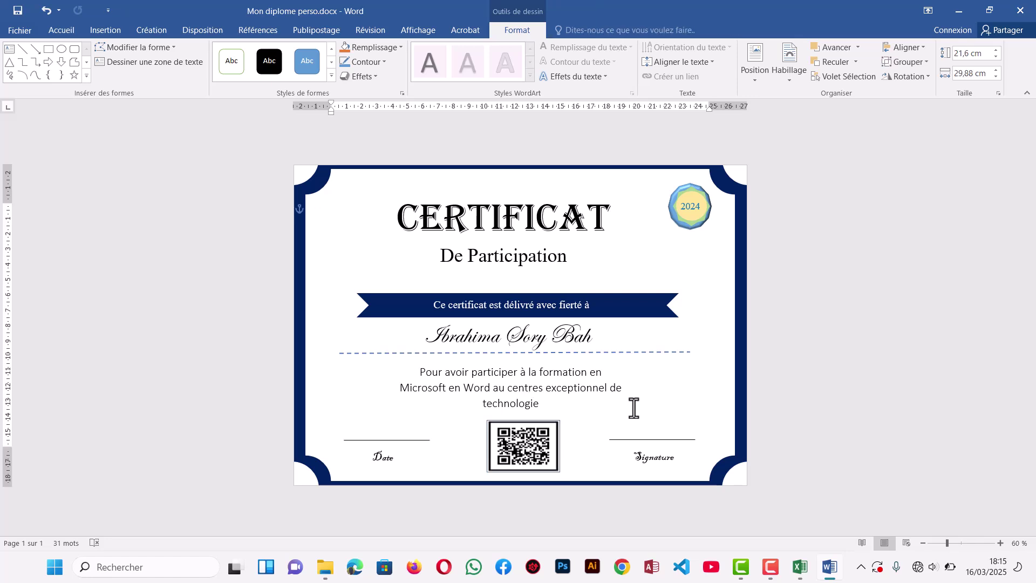